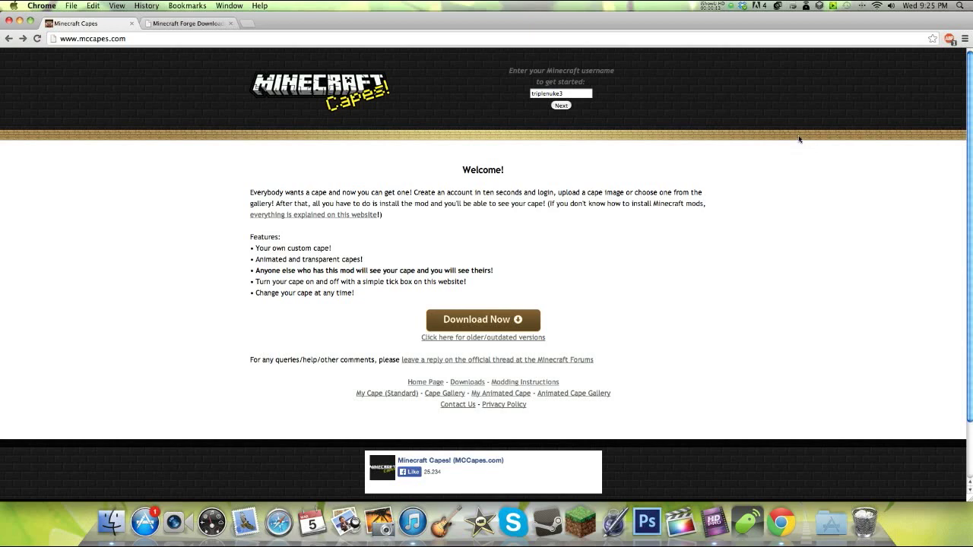
- Download MCCapesExtra_1.7.2a.jar via the MCCapes downloads page and close the adf.ly ad tab
left_click(183, 23)
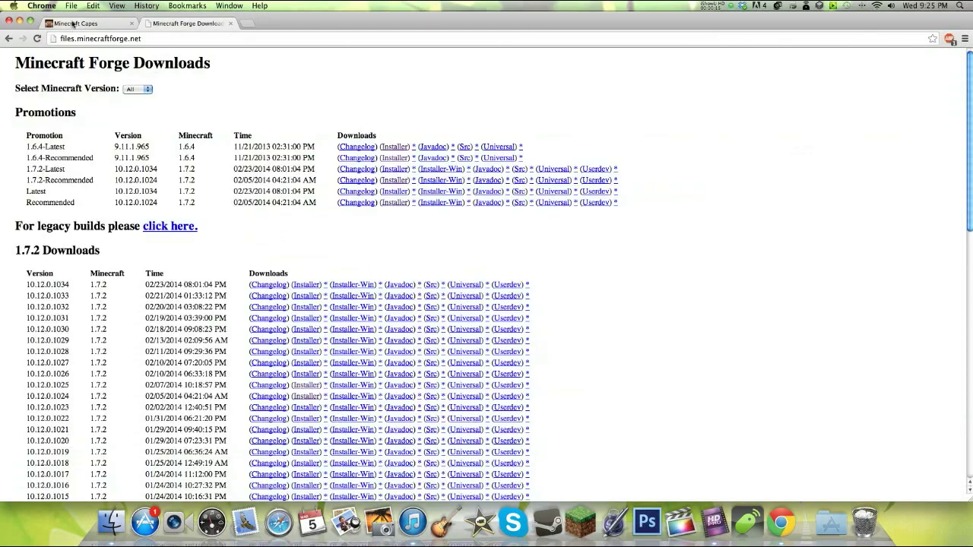
left_click(88, 24)
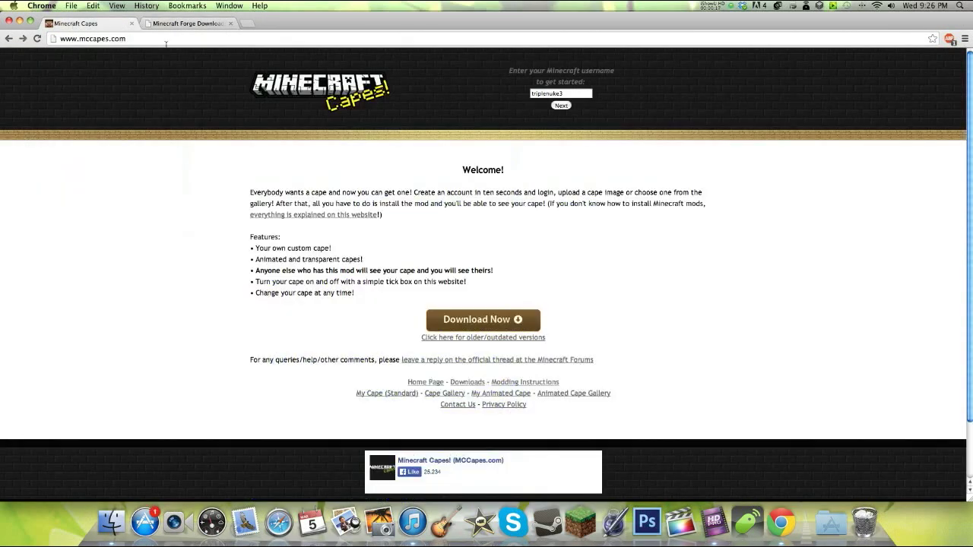
left_click(186, 24)
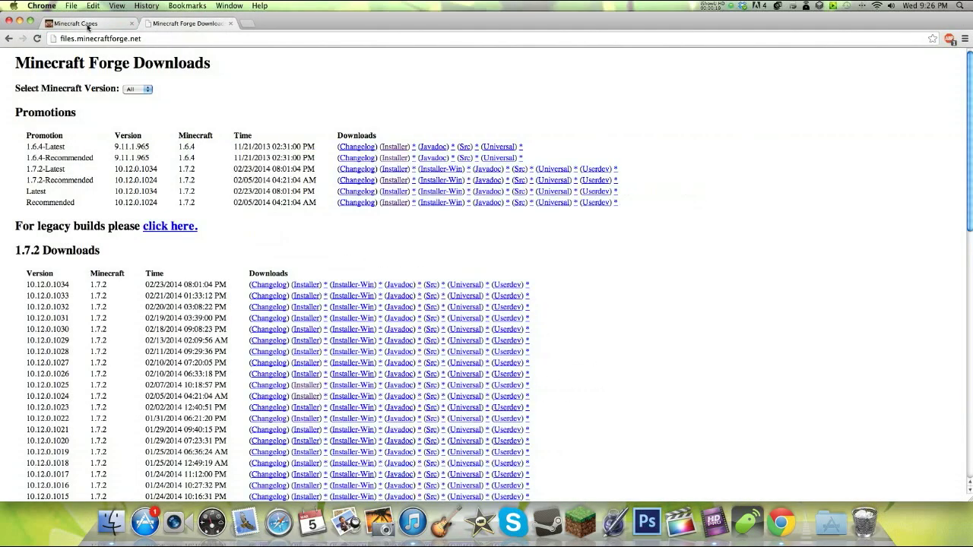
left_click(88, 25)
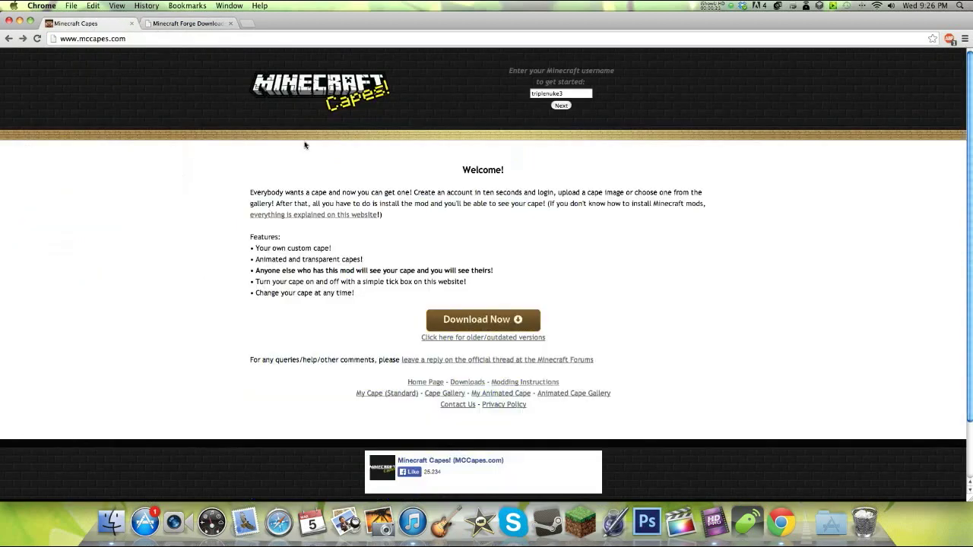
left_click(466, 317)
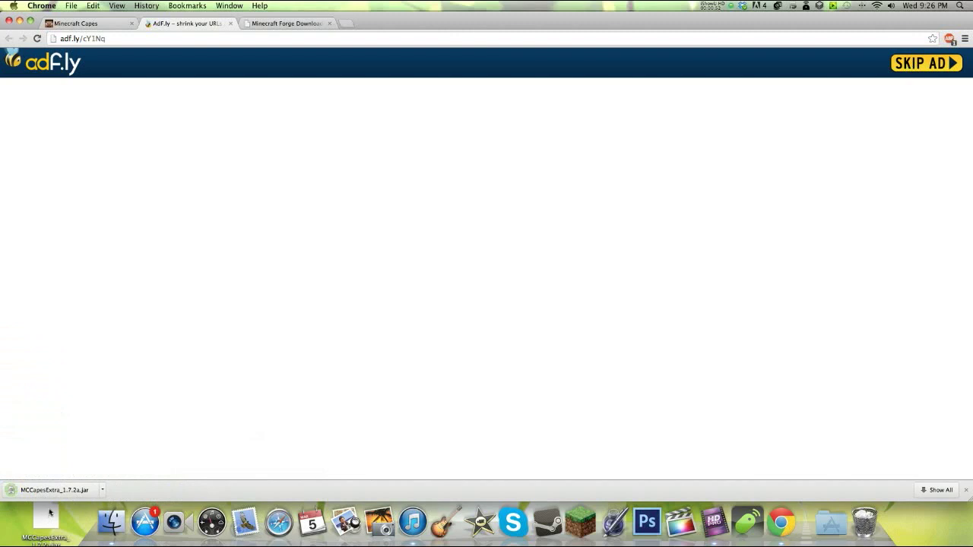
left_click(231, 24)
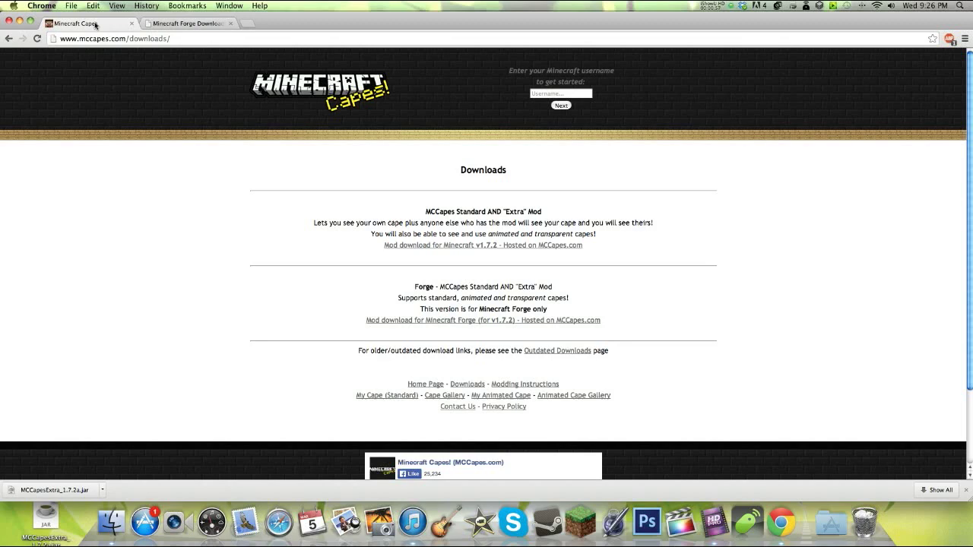
- Get the Recommended Forge 1.7.2 installer (10.12.0.1024) from the Minecraft Forge downloads tab
left_click(158, 26)
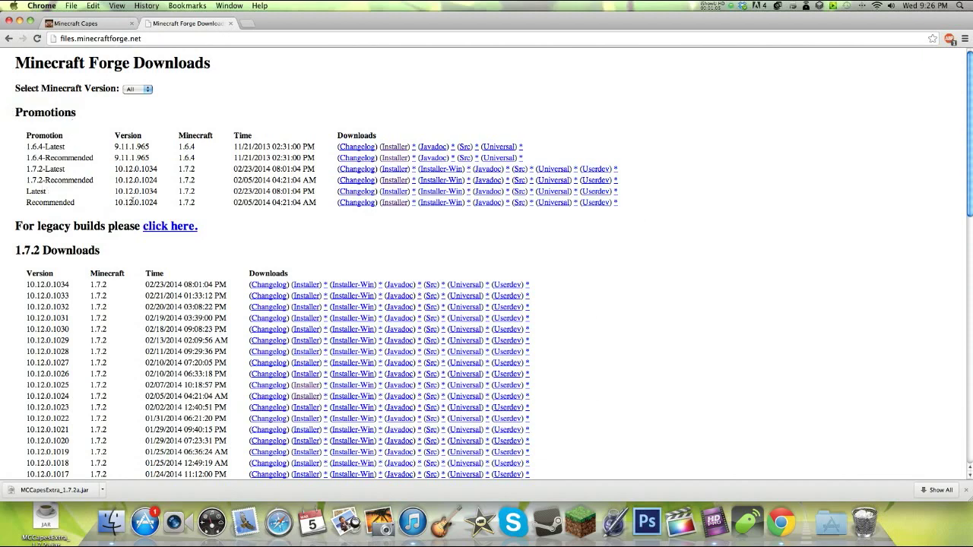
left_click(387, 205)
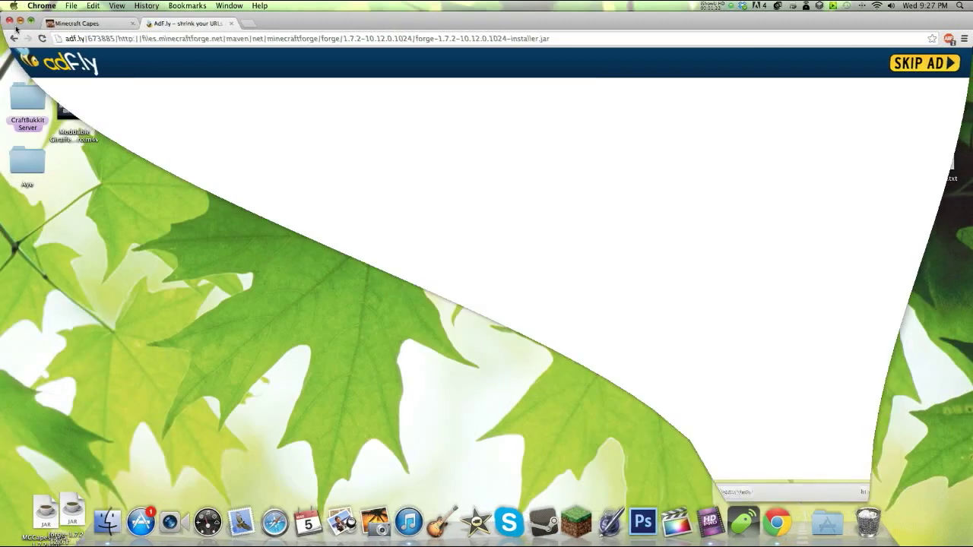
- Place the forge installer jar and the MCCapesExtra jar side by side mid-desktop
left_click_drag(72, 517, 395, 289)
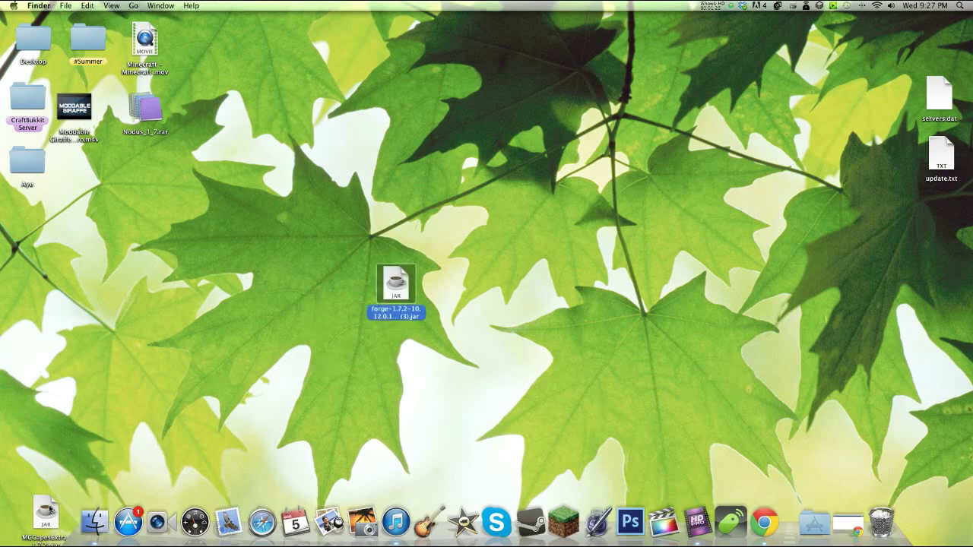
mouse_move(45, 514)
left_mouse_down()
mouse_move(309, 243)
mouse_move(312, 279)
left_mouse_up()
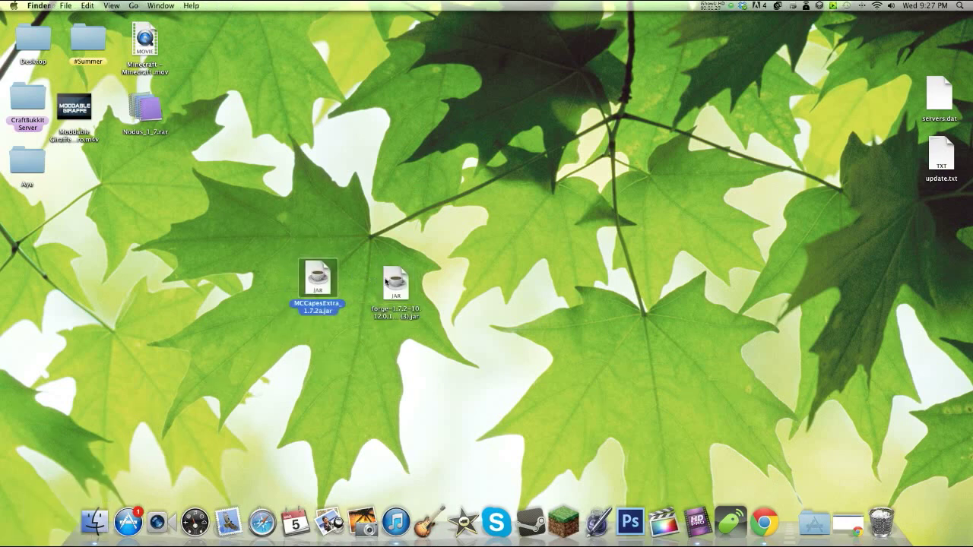
mouse_move(395, 281)
left_mouse_down()
mouse_move(493, 207)
mouse_move(498, 213)
left_mouse_up()
- Run the Forge client install, dismiss the run-1.7.2-first error, and start the Minecraft launcher
double_click(498, 215)
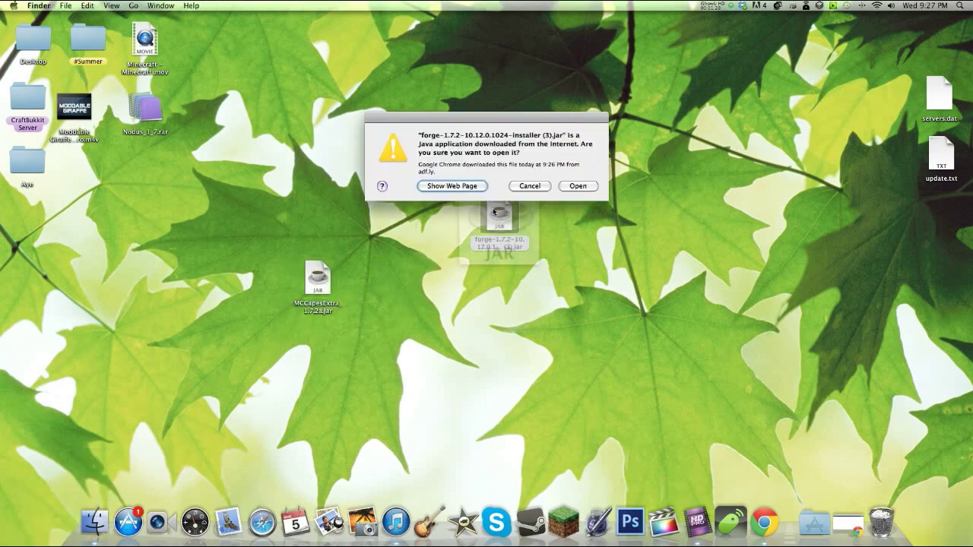
left_click(585, 185)
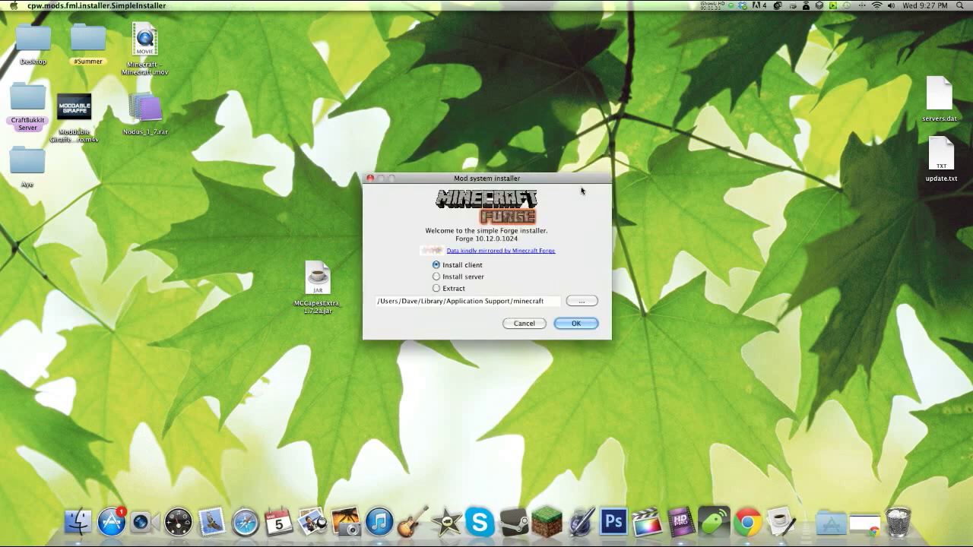
left_click(578, 323)
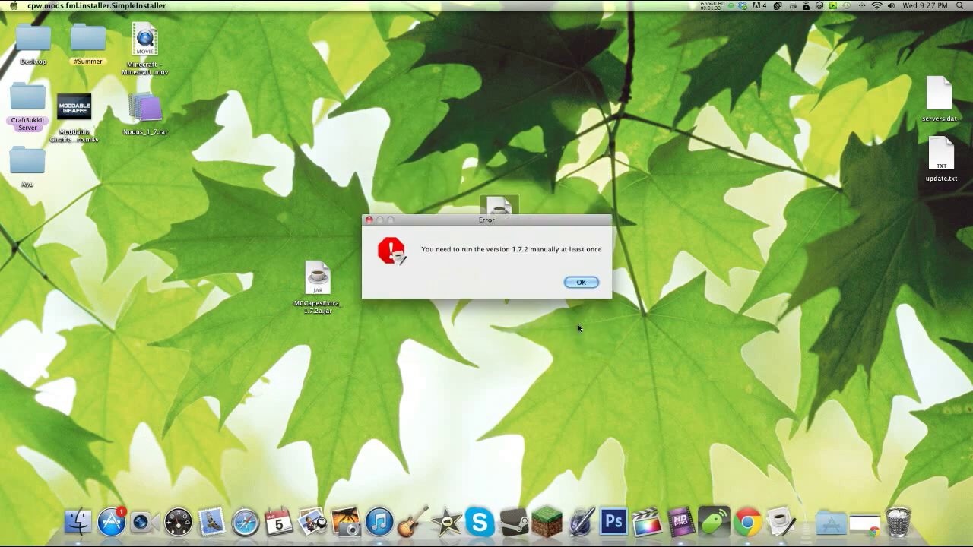
left_click(583, 282)
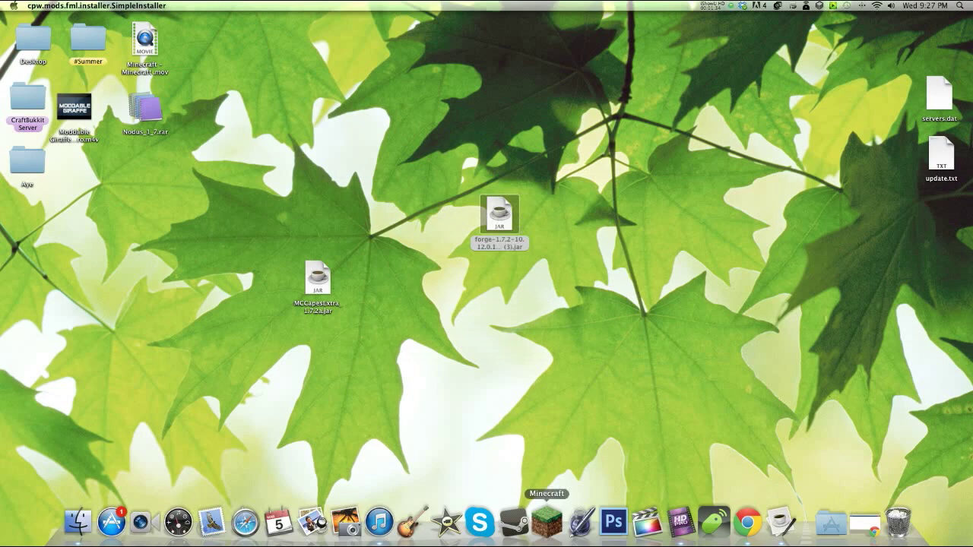
left_click(559, 537)
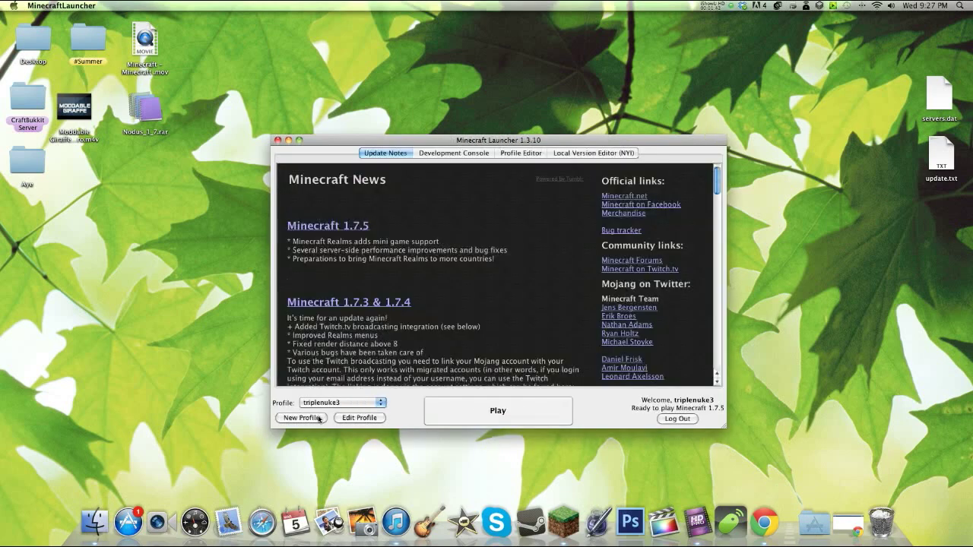
- Save a renamed new profile using release 1.7.2, then launch Minecraft 1.7.5 and quit it
left_click(319, 419)
left_click(479, 328)
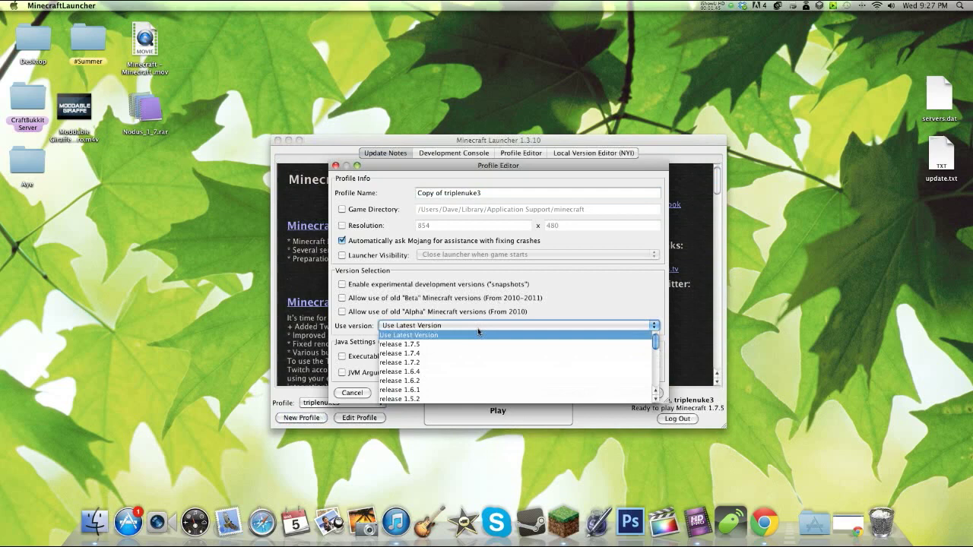
left_click(476, 362)
left_click_drag(482, 193, 417, 193)
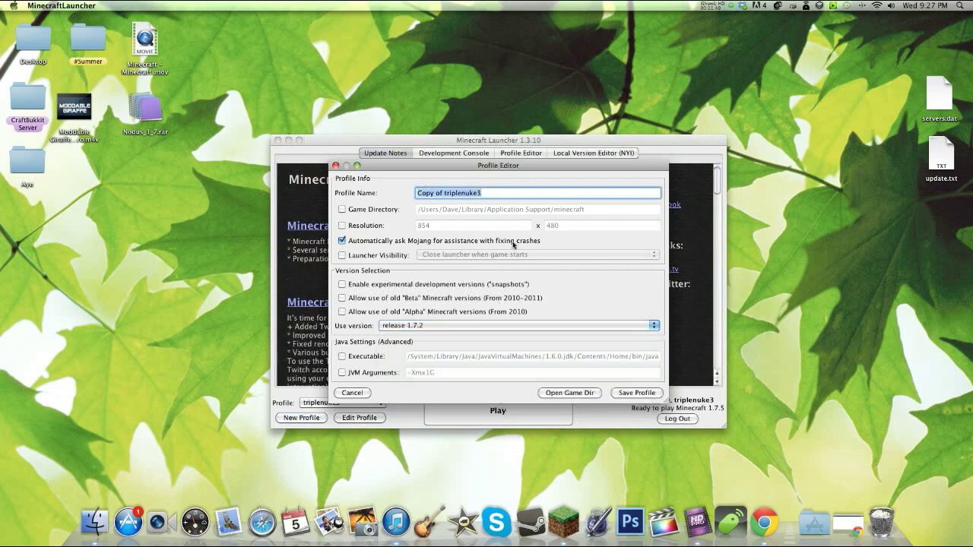
key("BackSpace")
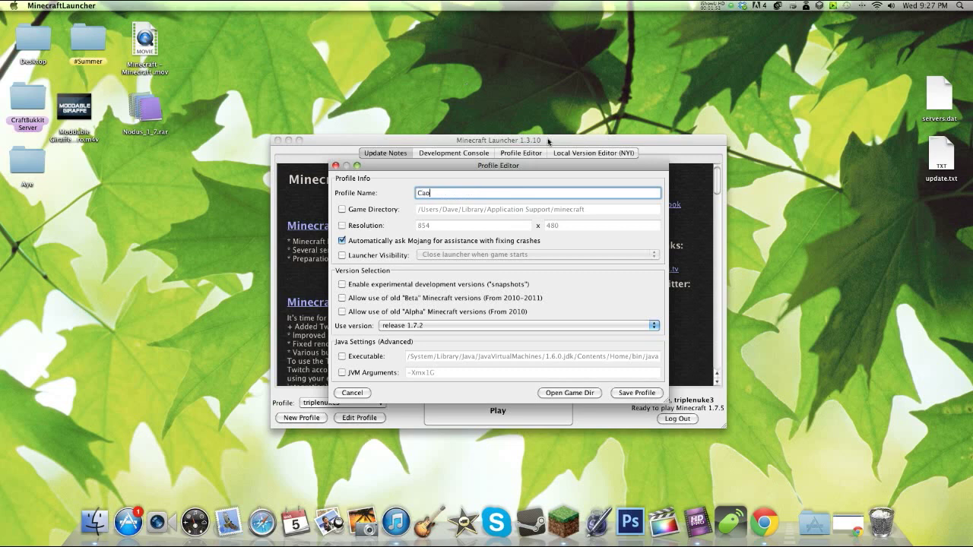
type("es")
left_click(652, 394)
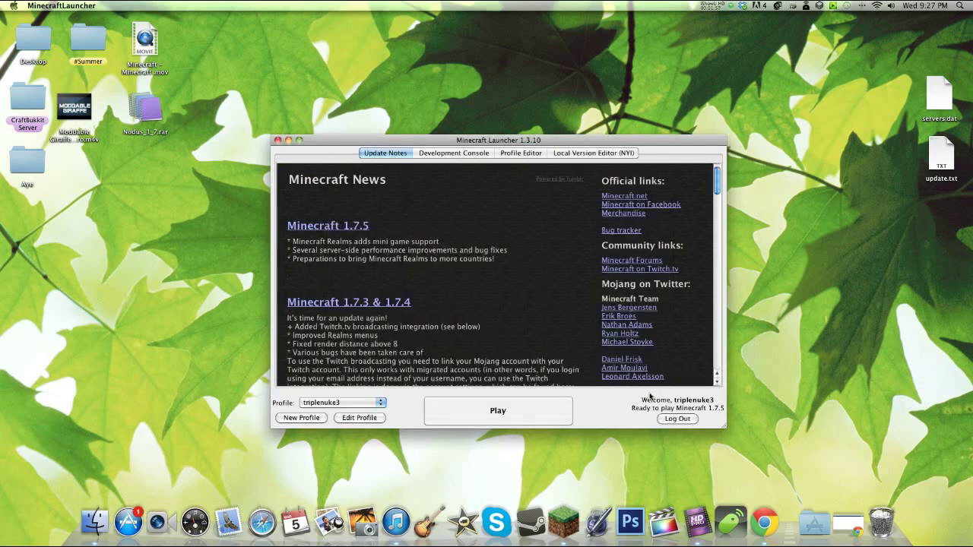
left_click(485, 418)
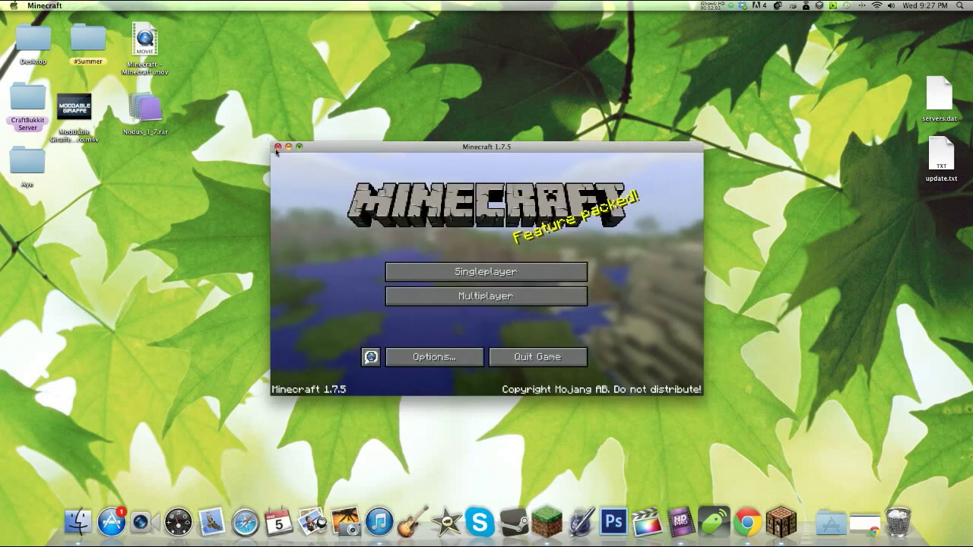
key("super+q")
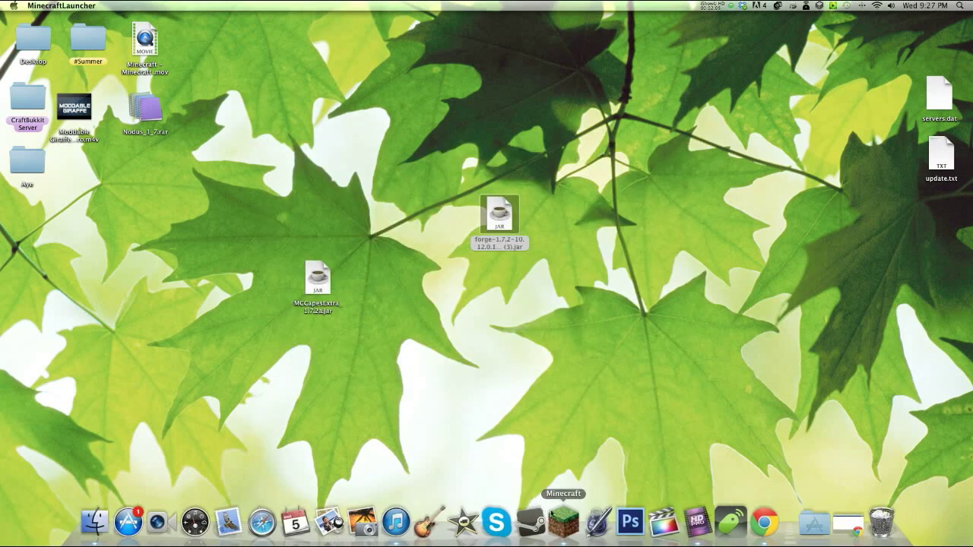
- Reopen the launcher, play Minecraft 1.7.2 with the Capes profile, then close the game window
right_click(564, 522)
left_click(568, 488)
left_click(570, 525)
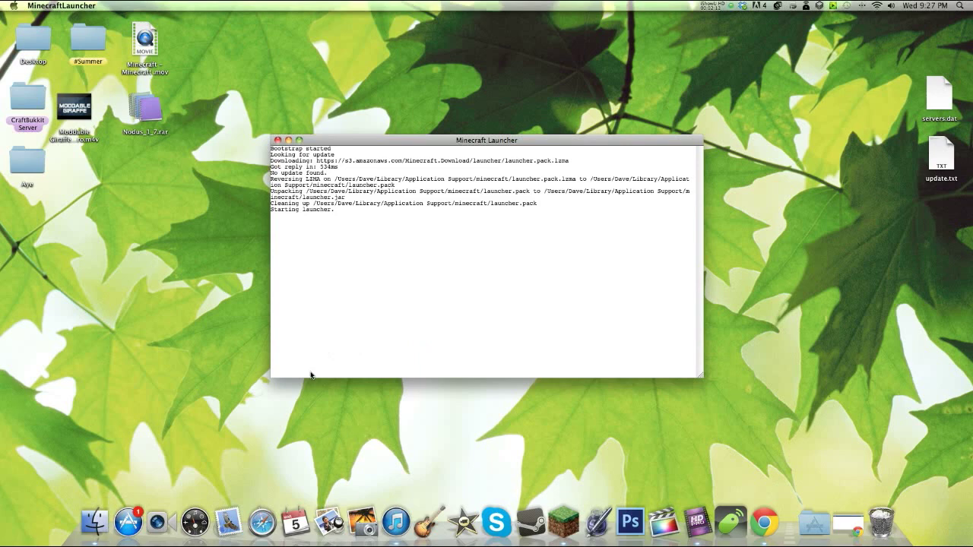
left_click(337, 404)
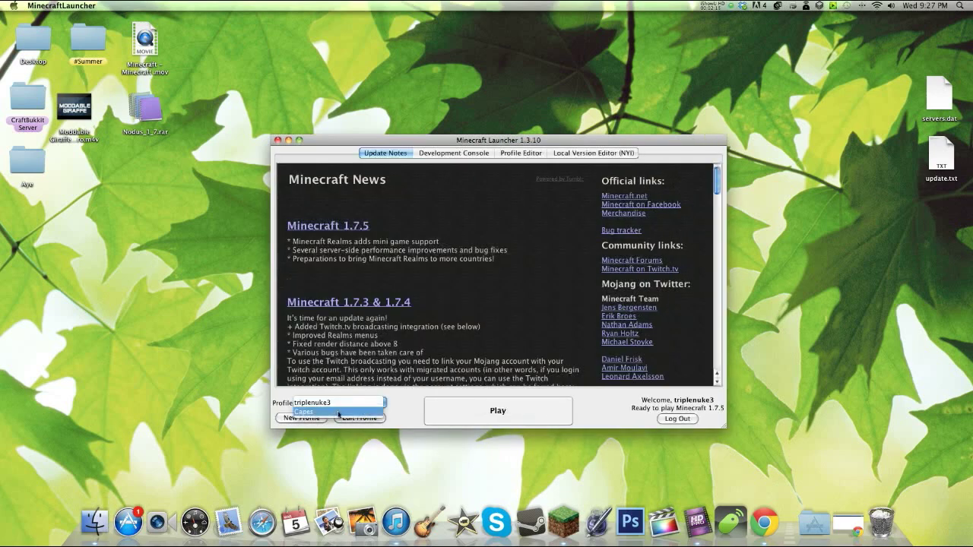
left_click(337, 415)
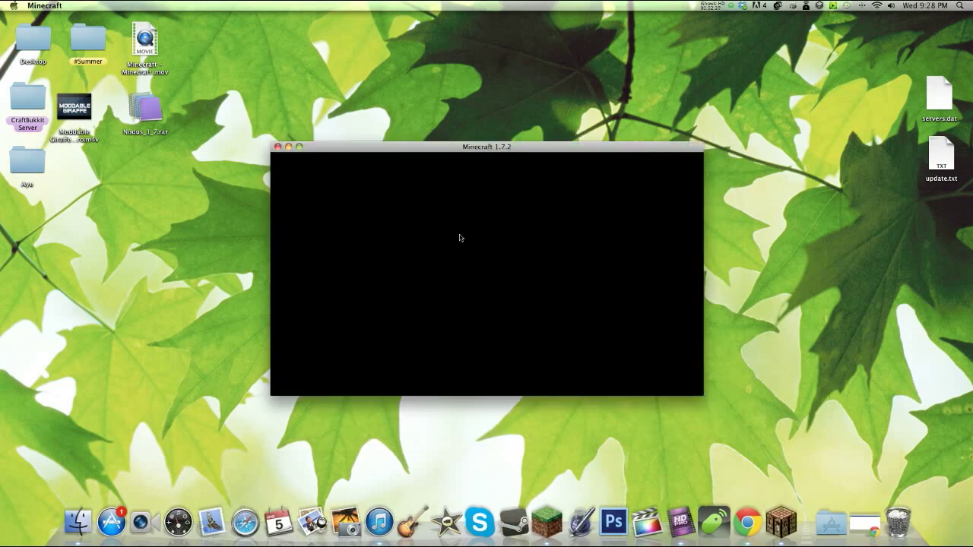
left_click(278, 147)
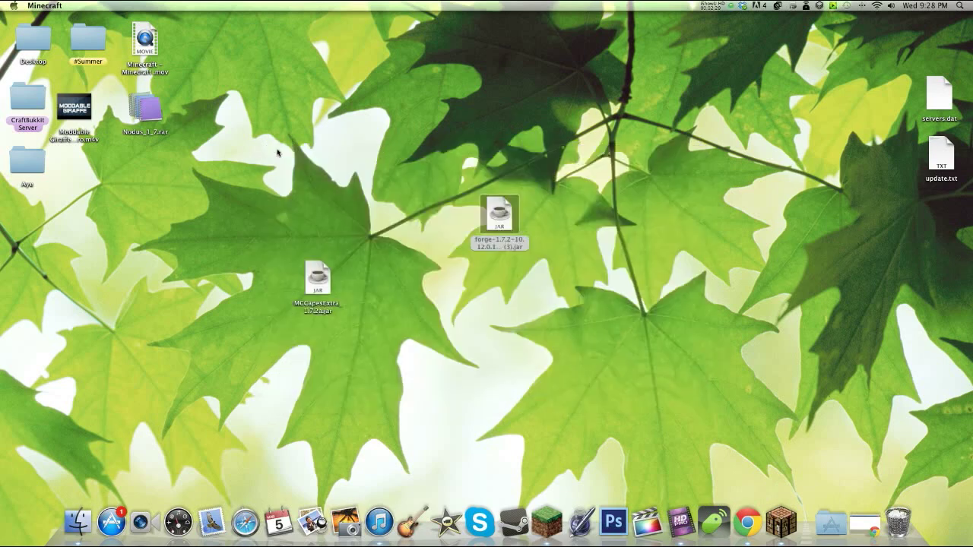
- Rerun the Forge installer jar, install the client, and dismiss the completion message
double_click(501, 225)
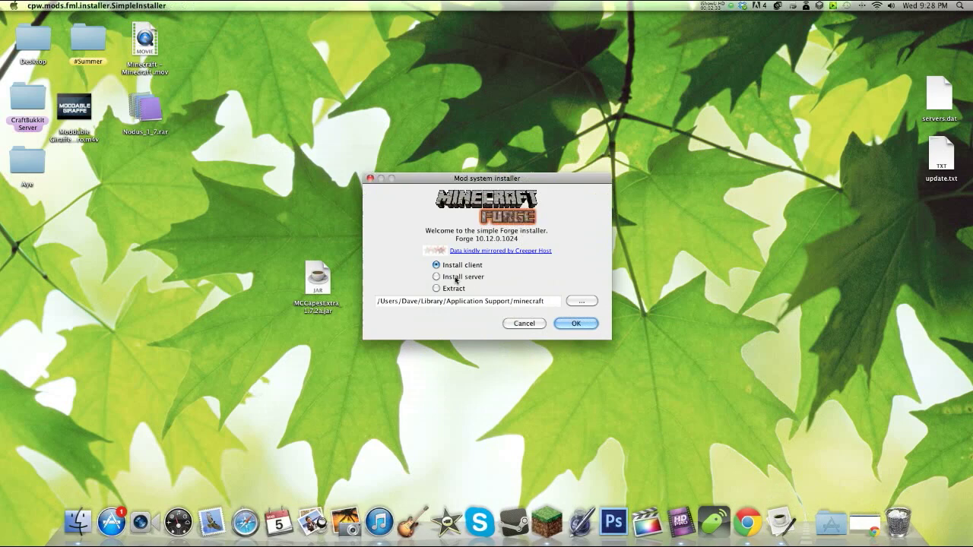
left_click(566, 324)
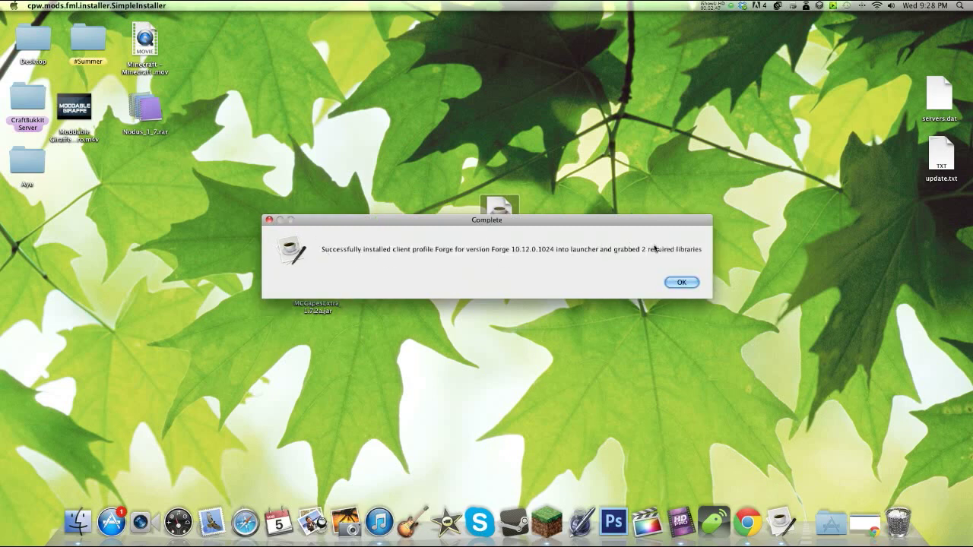
left_click(683, 283)
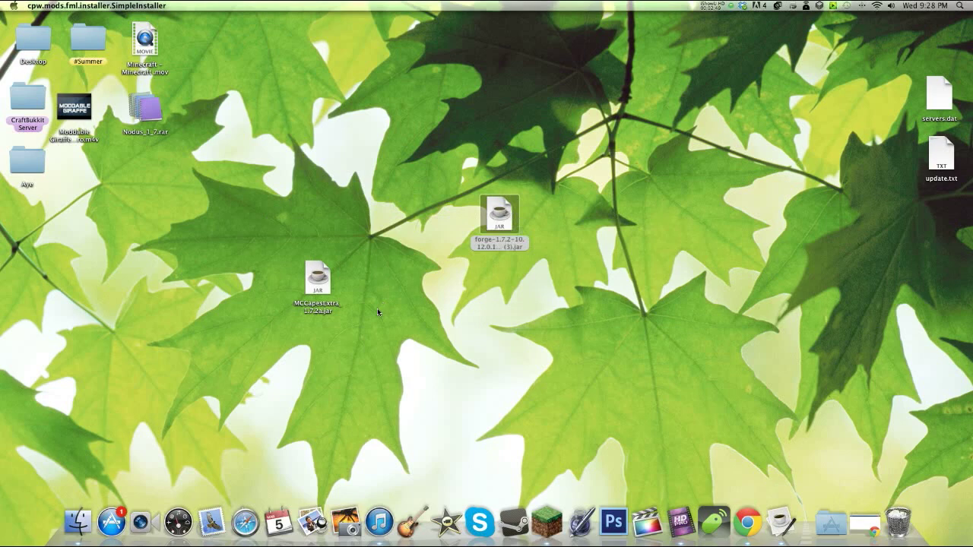
- Quit the finished Forge installer and bring the Minecraft launcher back up
left_click(465, 387)
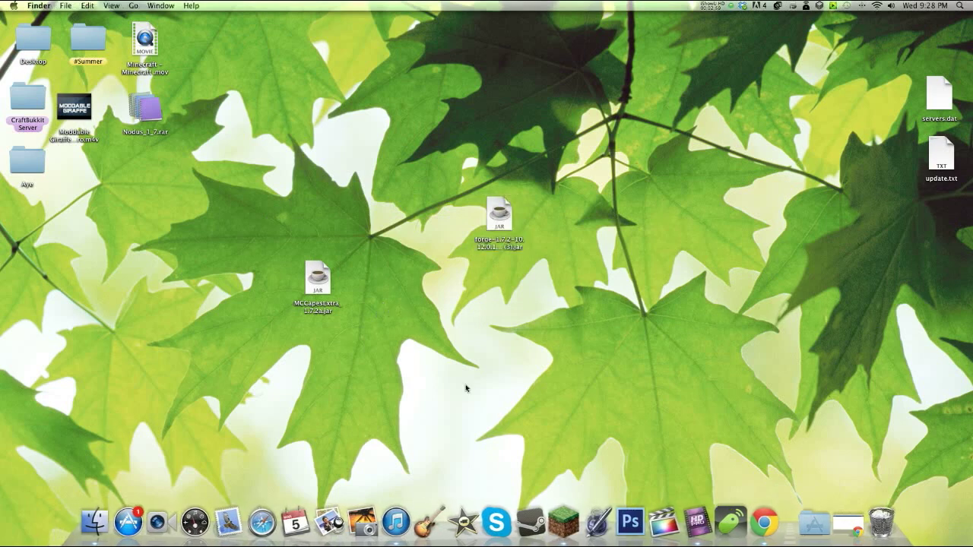
right_click(572, 523)
left_click(572, 491)
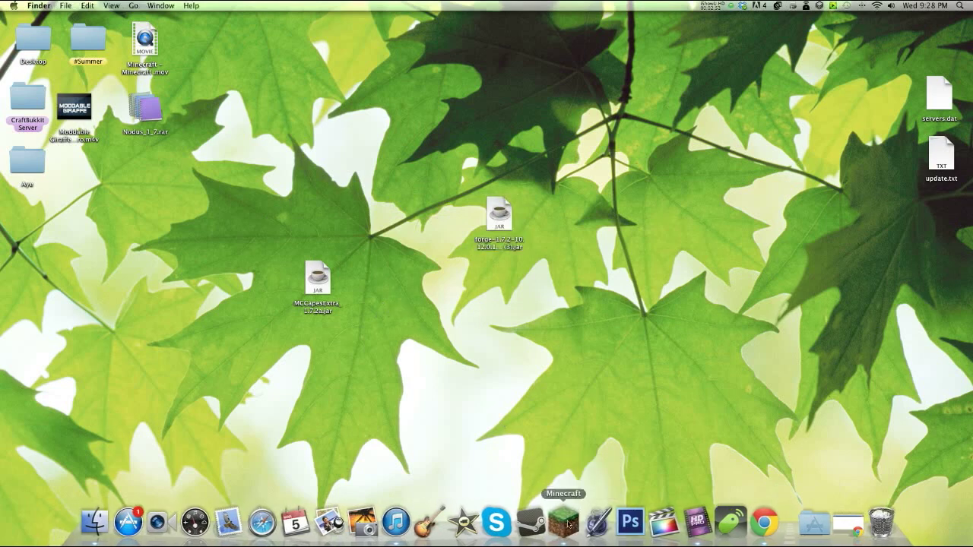
left_click(569, 525)
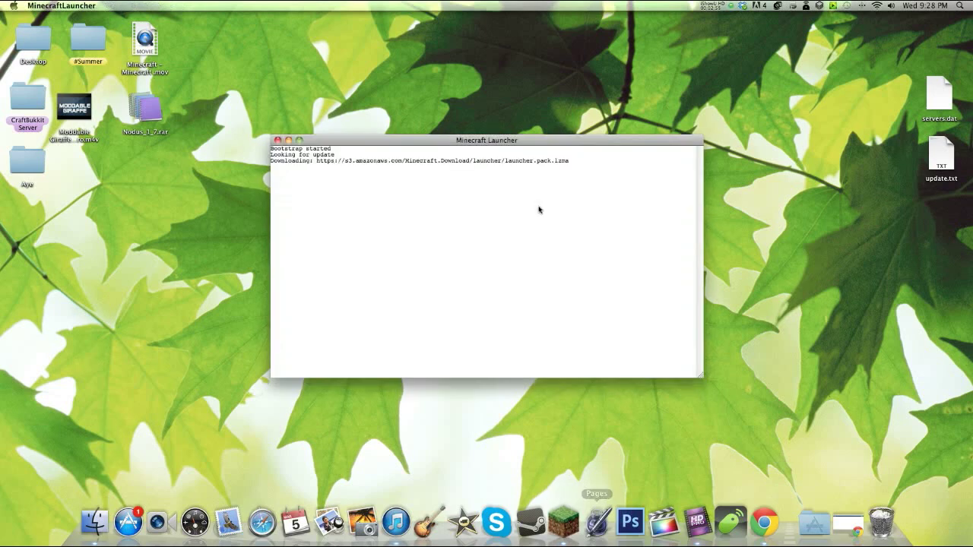
left_click_drag(481, 141, 589, 65)
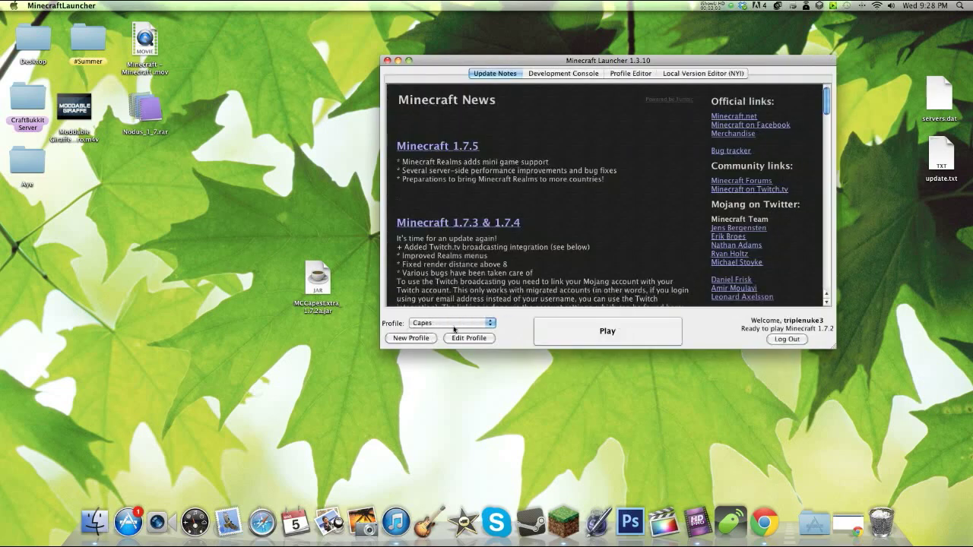
- Play Minecraft 1.7.2 under the Forge profile with the signed-in account, then close the game
left_click(423, 324)
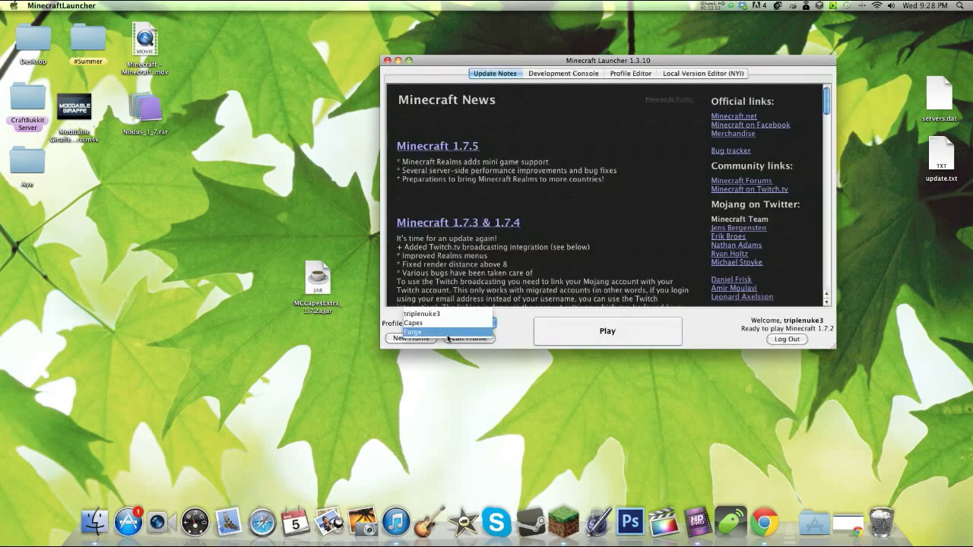
left_click(448, 335)
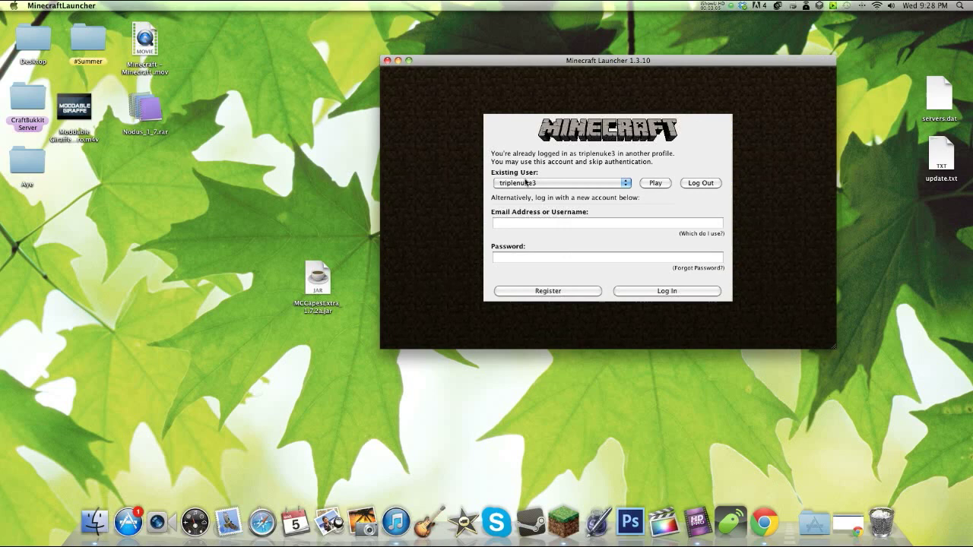
left_click(659, 185)
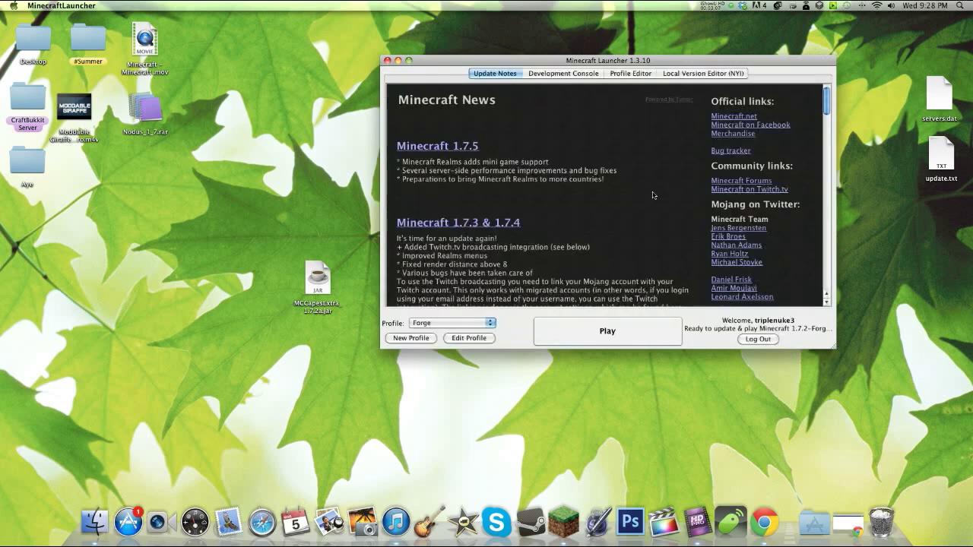
left_click(585, 331)
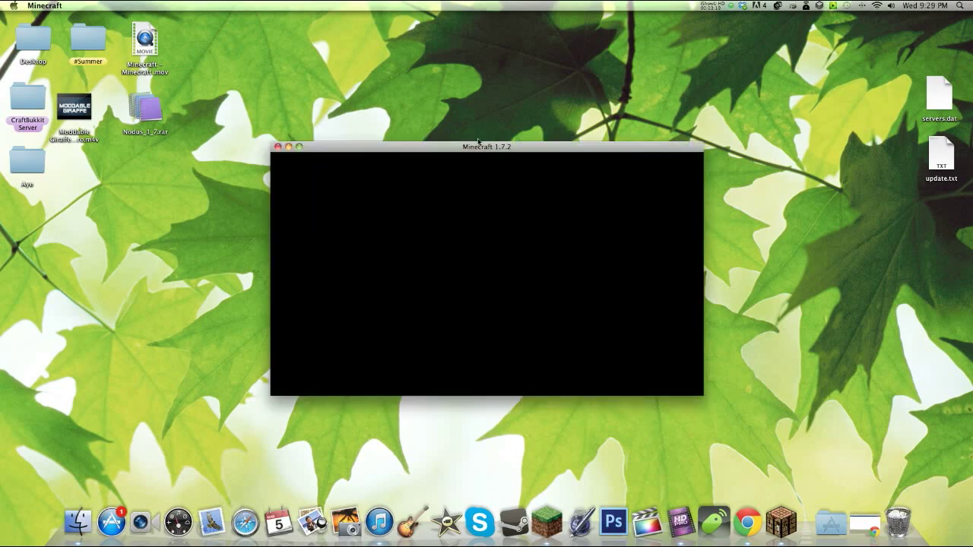
left_click_drag(470, 146, 568, 122)
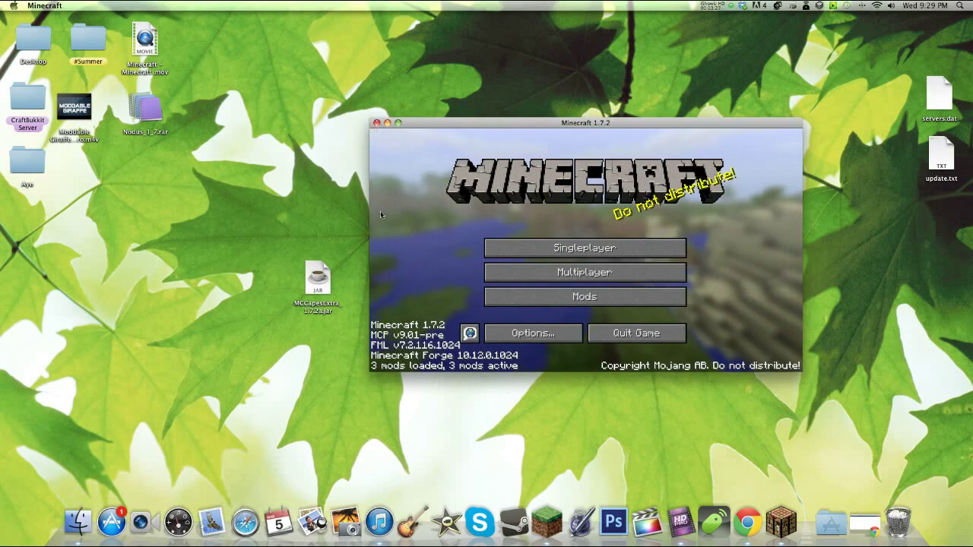
left_click(376, 123)
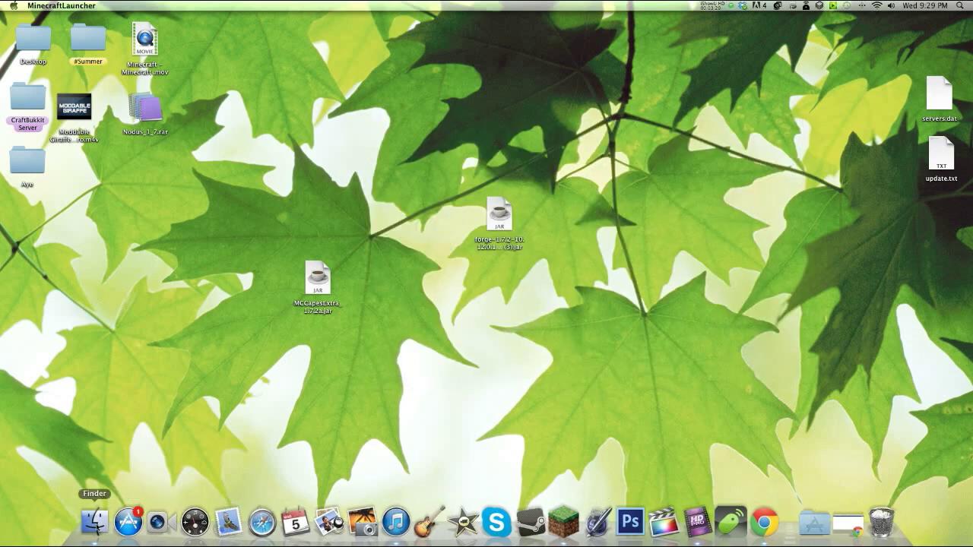
- Move MCCapesExtra_1.7.2a.jar into Library/Application Support/minecraft/mods and close the Finder window
left_click(97, 523)
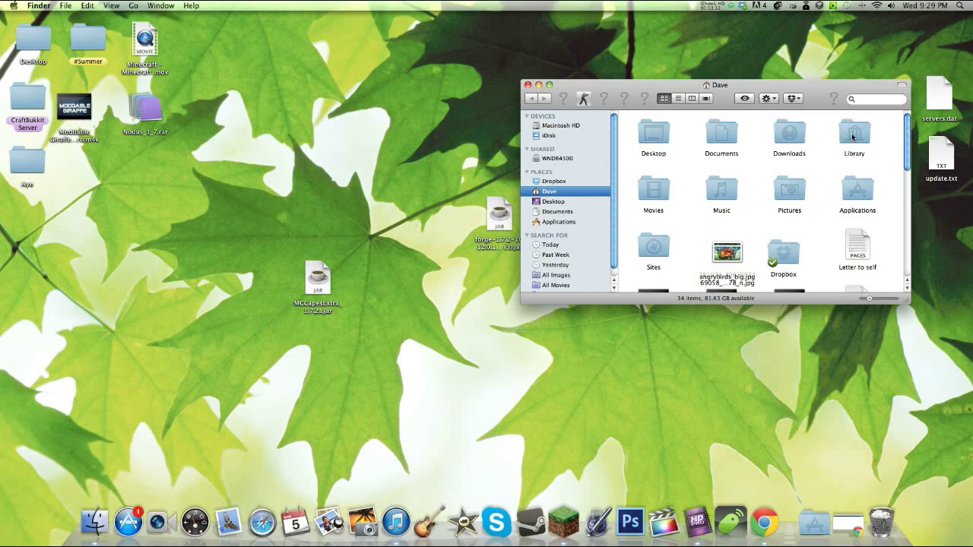
double_click(853, 137)
double_click(723, 134)
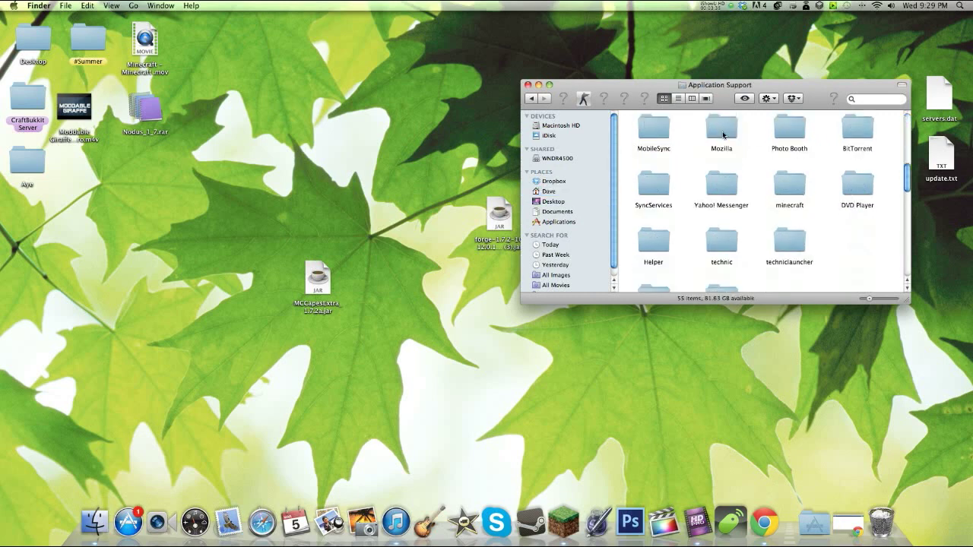
scroll(723, 135, "up", 10)
scroll(726, 163, "down", 6)
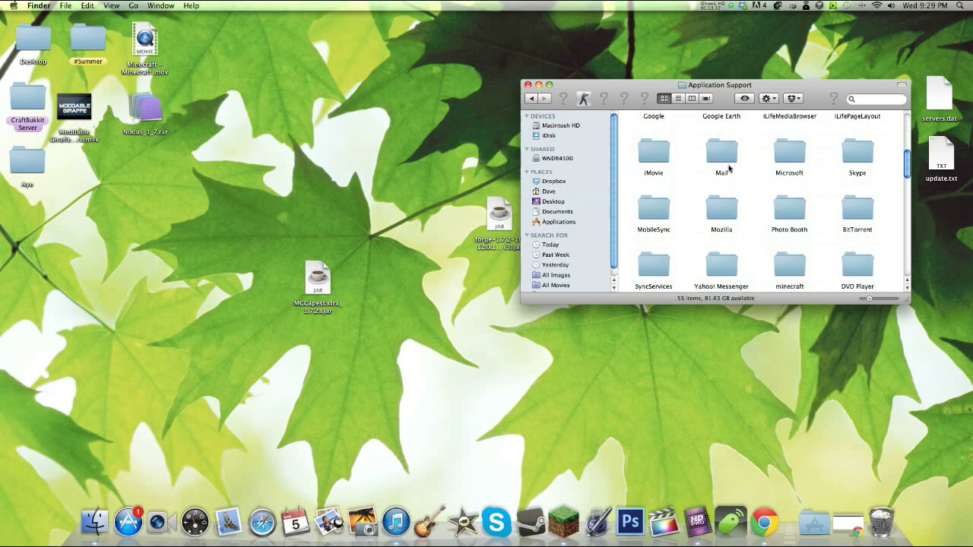
scroll(728, 168, "down", 2)
double_click(778, 235)
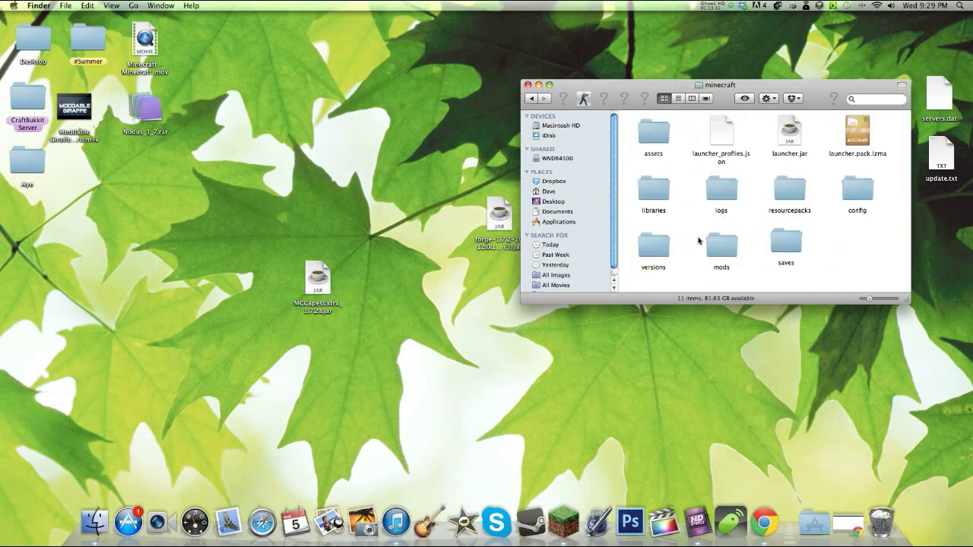
double_click(713, 245)
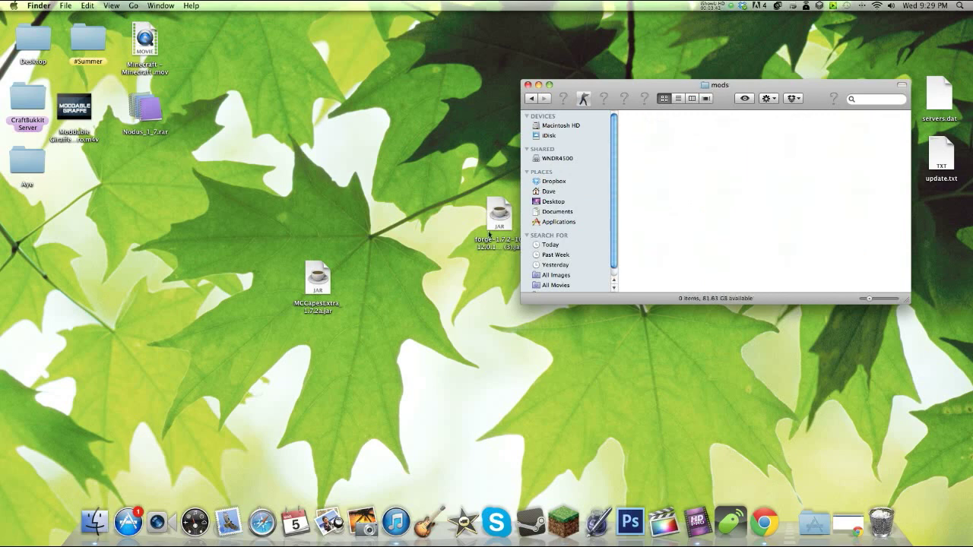
mouse_move(303, 280)
left_mouse_down()
mouse_move(440, 238)
mouse_move(638, 141)
left_mouse_up()
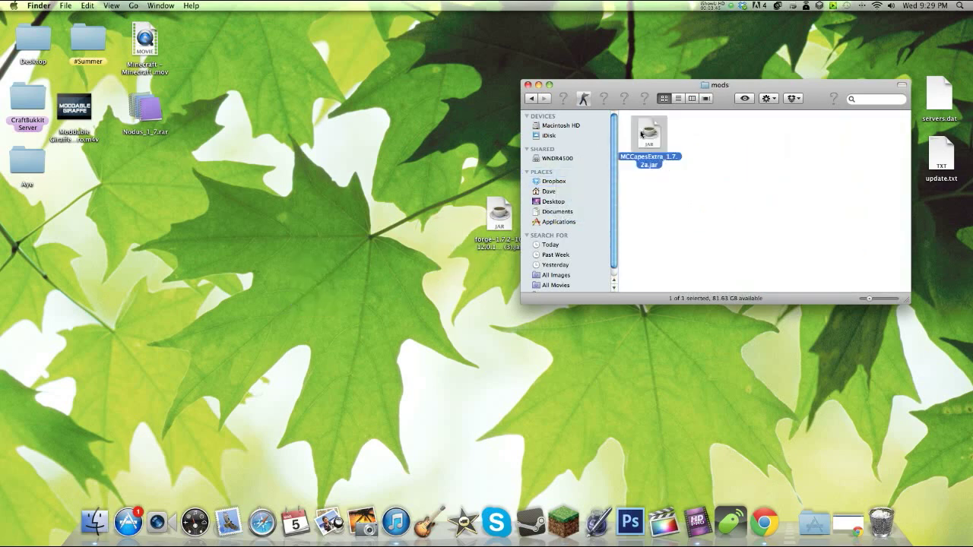
left_click(529, 88)
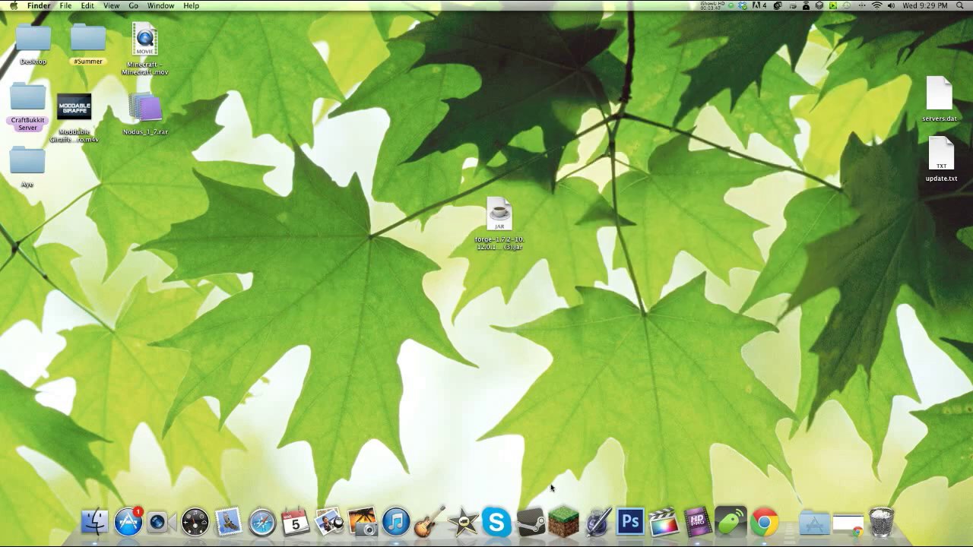
- Relaunch the launcher and start Minecraft with the Forge profile
left_click(564, 521)
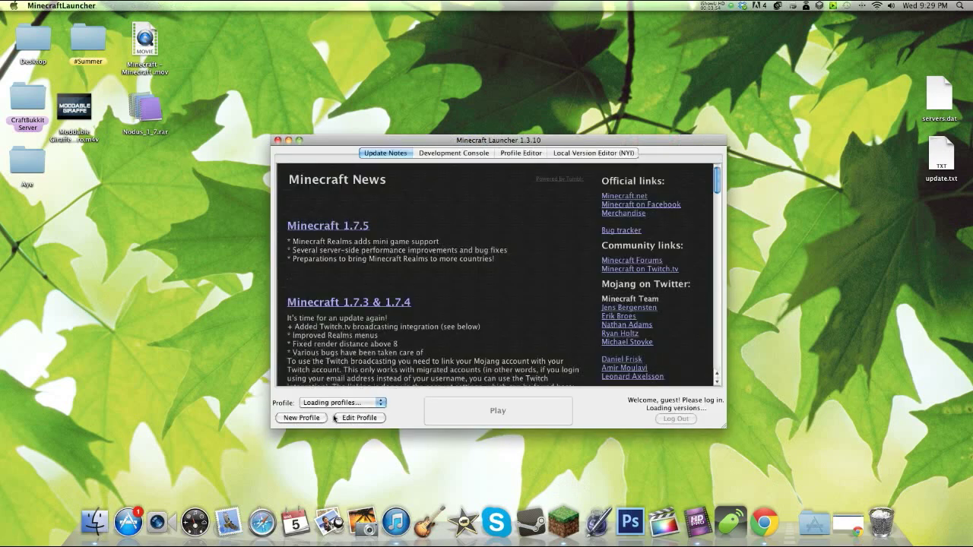
left_click(338, 406)
left_click(338, 409)
left_click(495, 413)
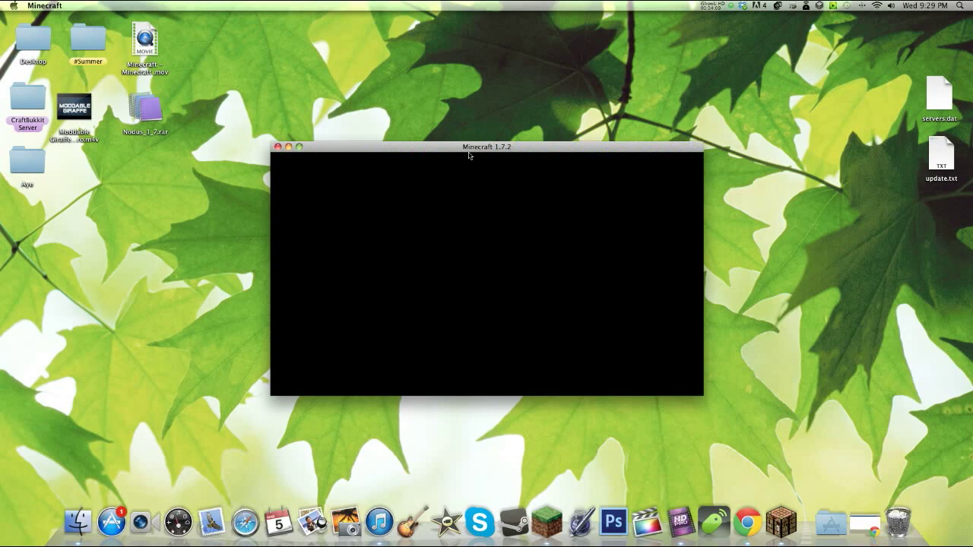
left_click_drag(469, 152, 463, 100)
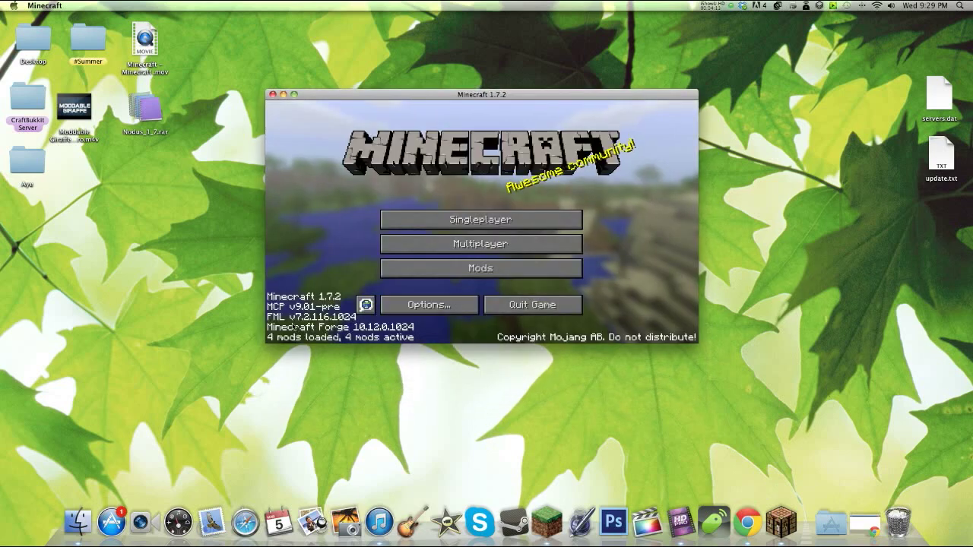
- Check MCCapes Extra in the title screen's Mods list, return, and close the game
left_click(487, 269)
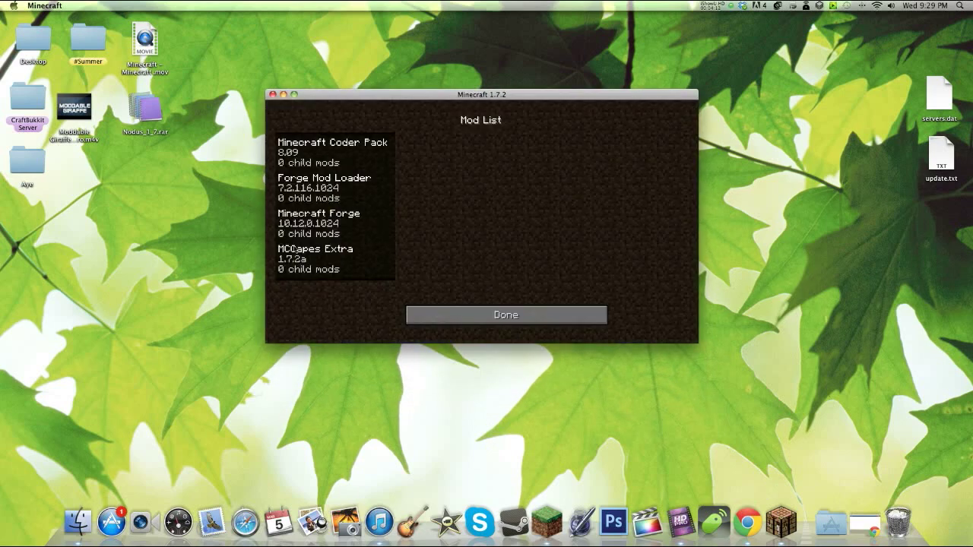
left_click(311, 257)
left_click(475, 315)
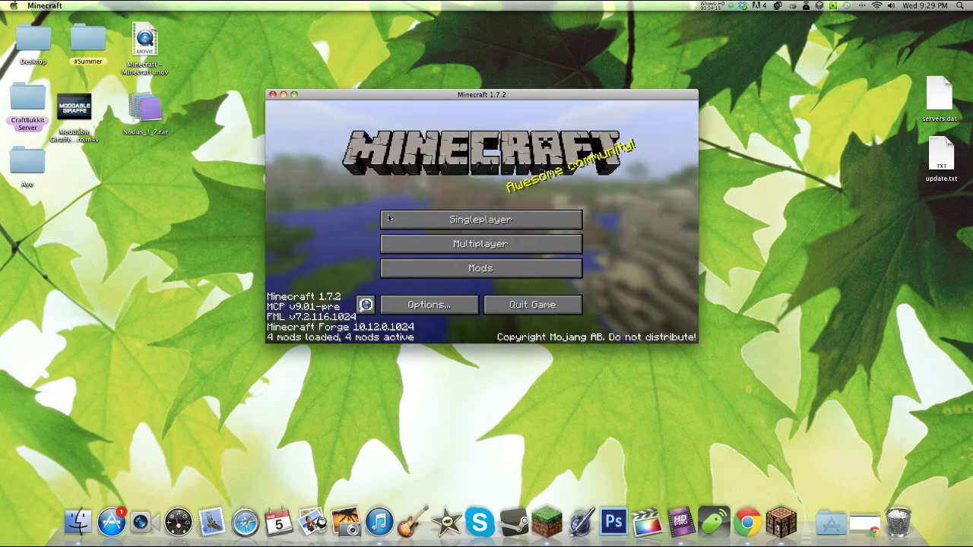
left_click(273, 94)
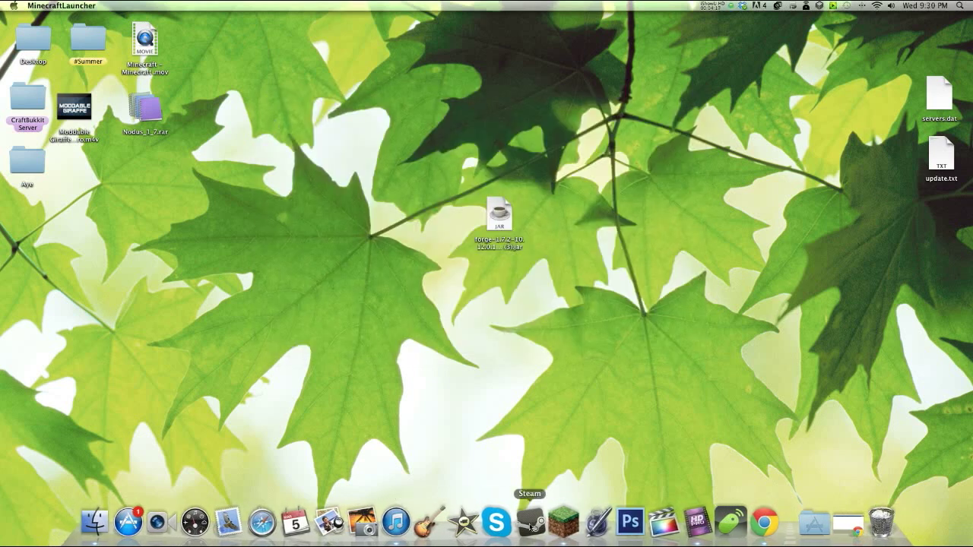
- Back in Chrome, close the ad page and submit the Minecraft username on MCCapes.com
left_click(765, 522)
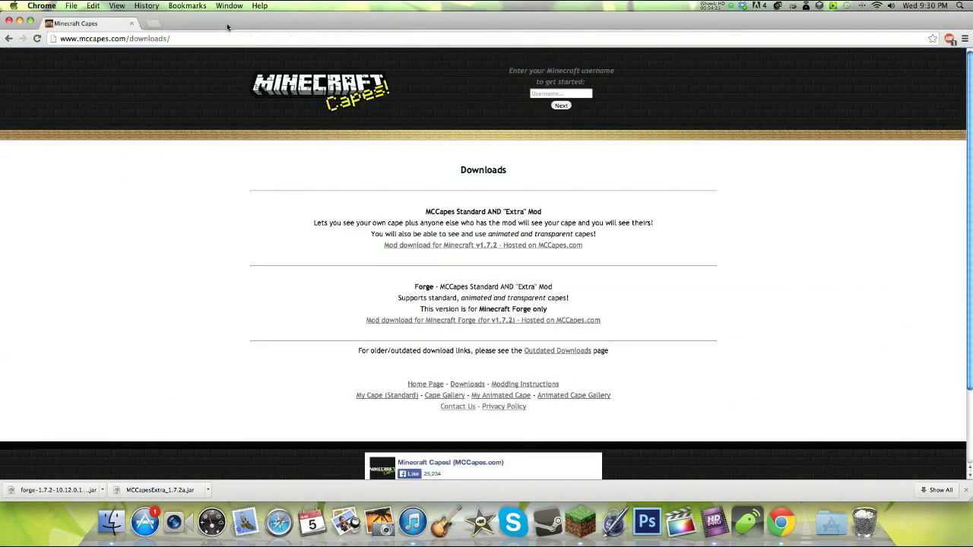
left_click(230, 23)
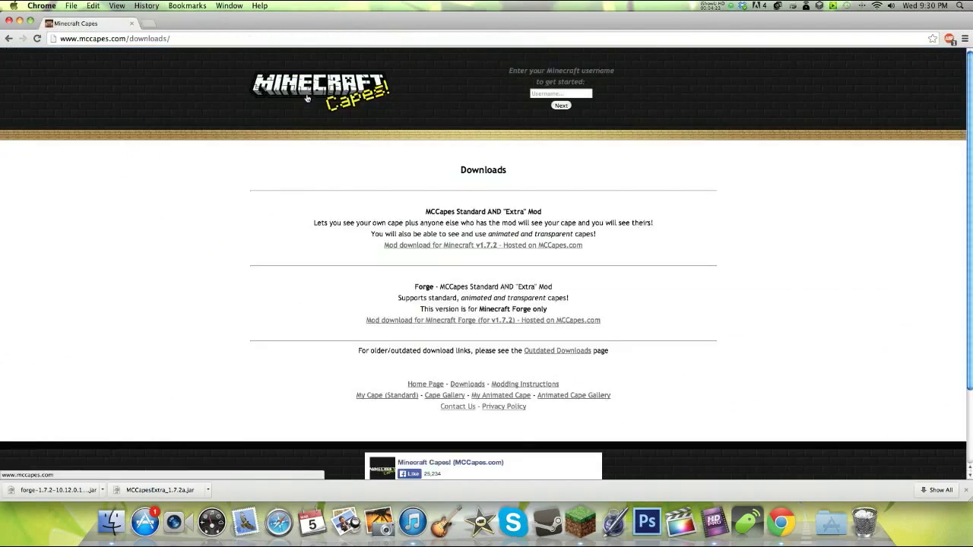
left_click(546, 94)
type("triplenuke3")
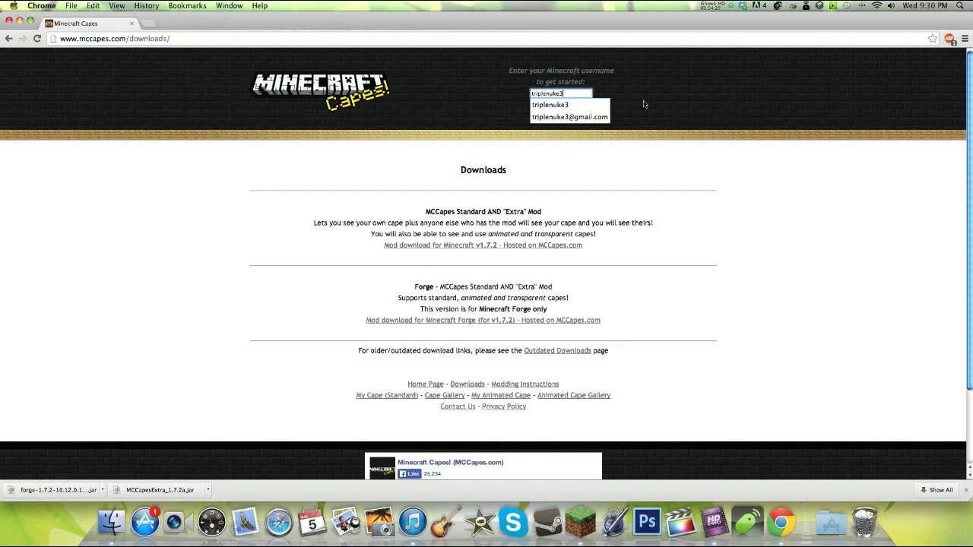
left_click(597, 122)
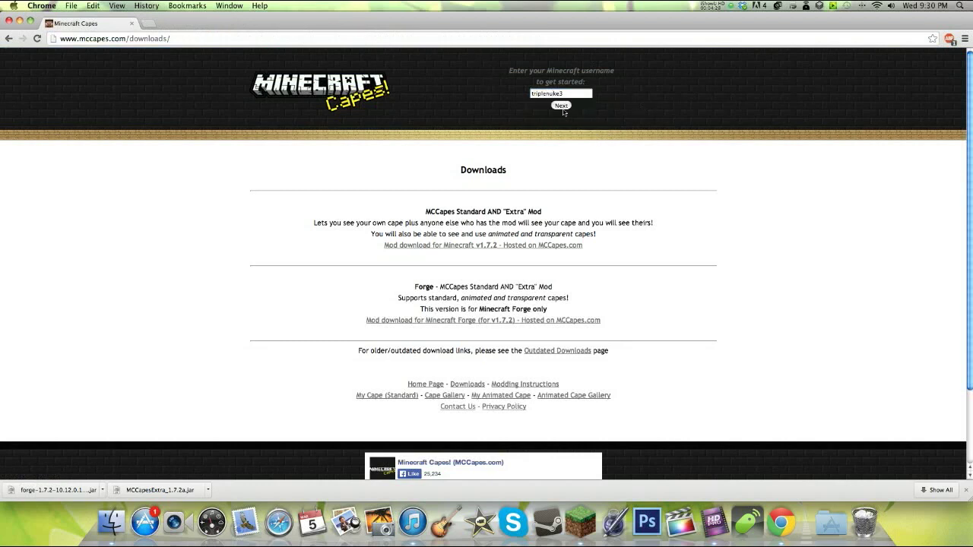
left_click(562, 107)
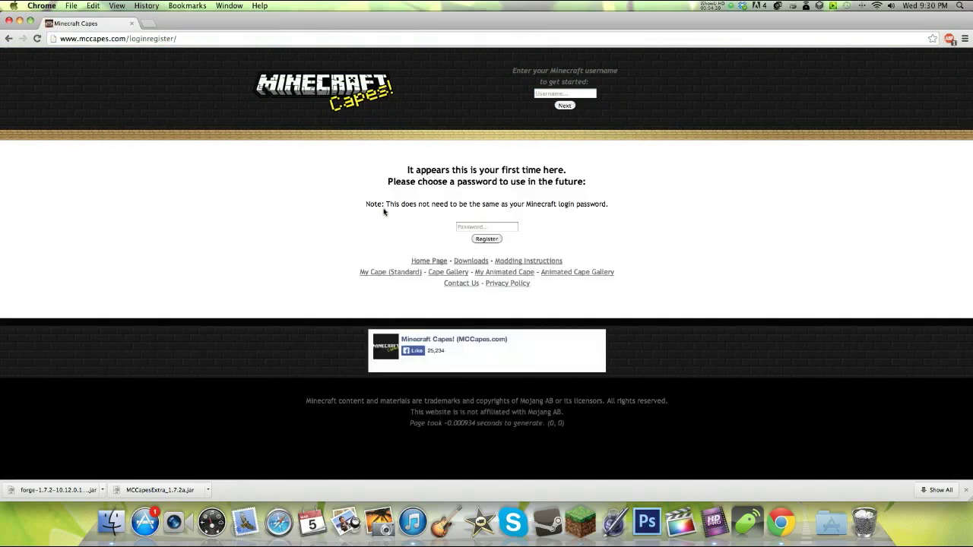
- Enter a new site password and submit it to register
left_click_drag(405, 170, 487, 209)
left_click(514, 227)
type("a")
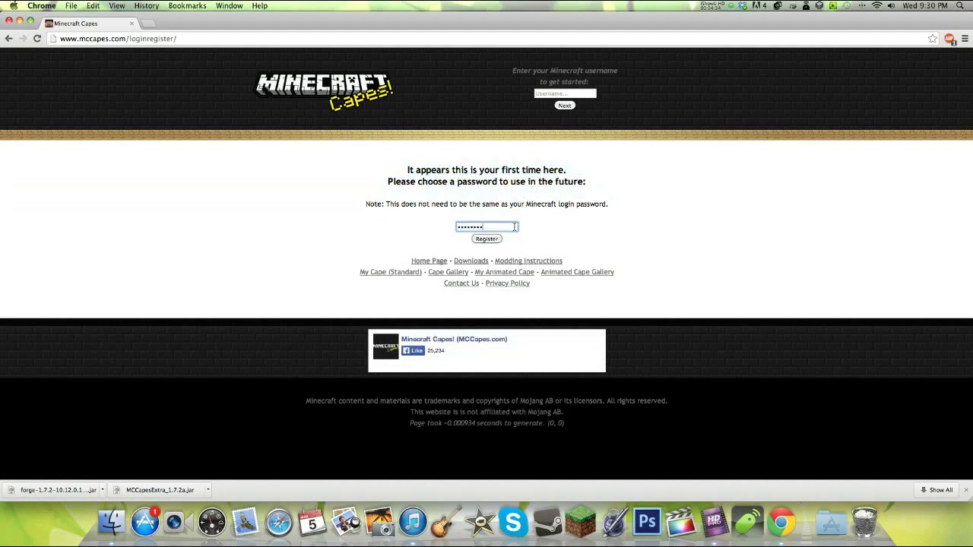
key("Return")
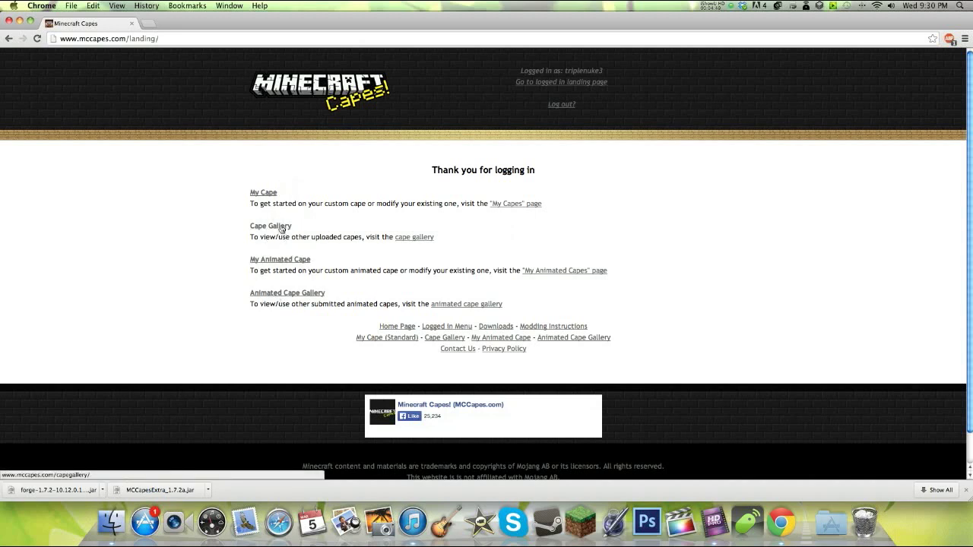
- In the Cape Gallery, enable the red MineCon creeper cape and save the setting
left_click(280, 227)
scroll(289, 221, "down", 2)
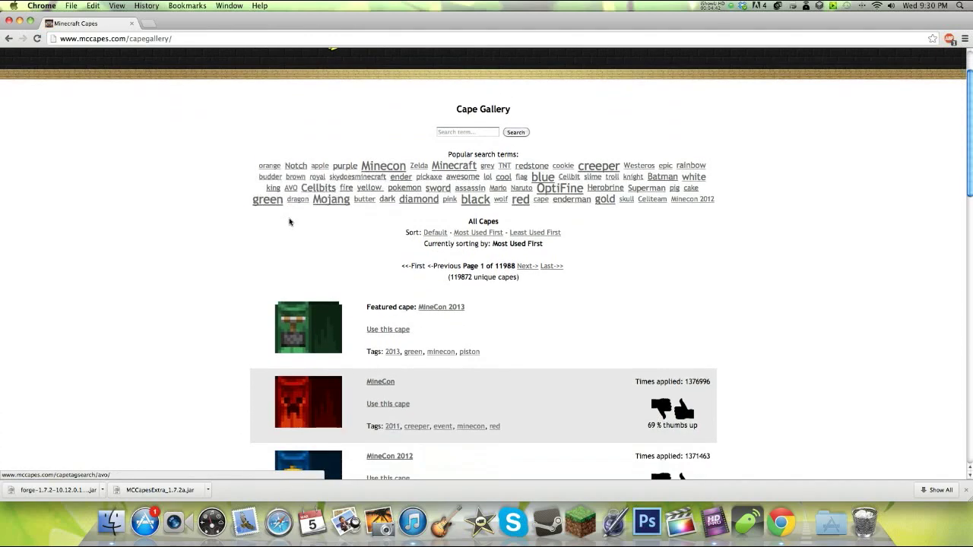
scroll(682, 435, "down", 3)
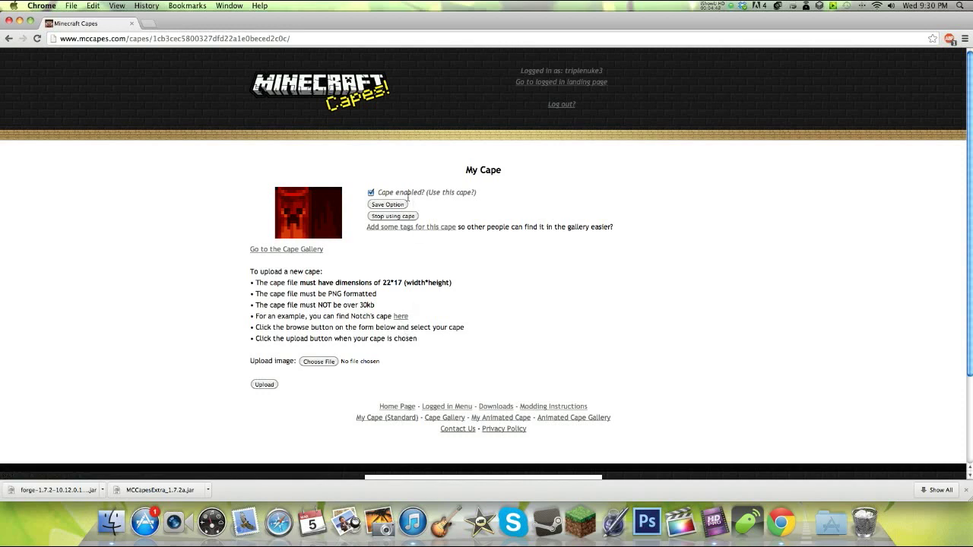
left_click(392, 203)
- View the MineCon cape's detail page, then return home and check the My Cape page
left_click(311, 224)
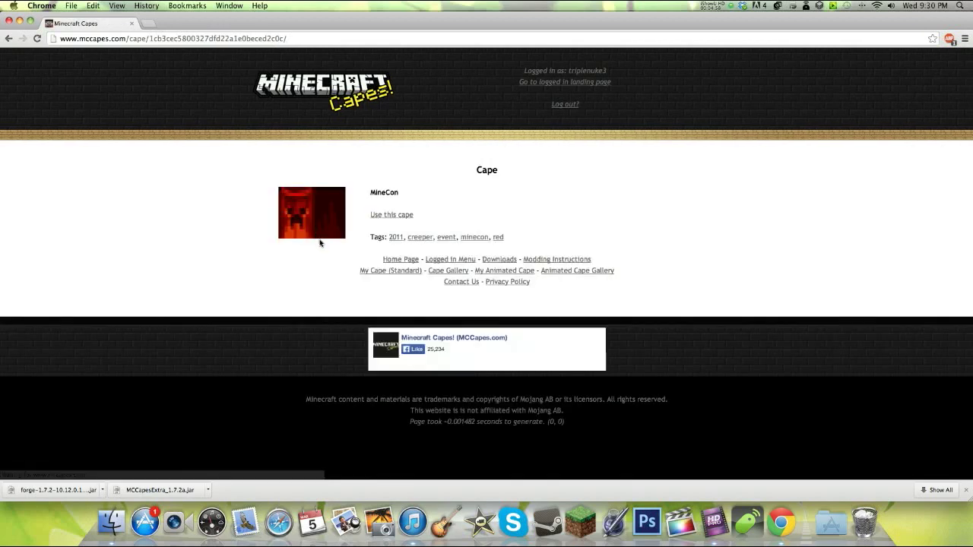
left_click(332, 76)
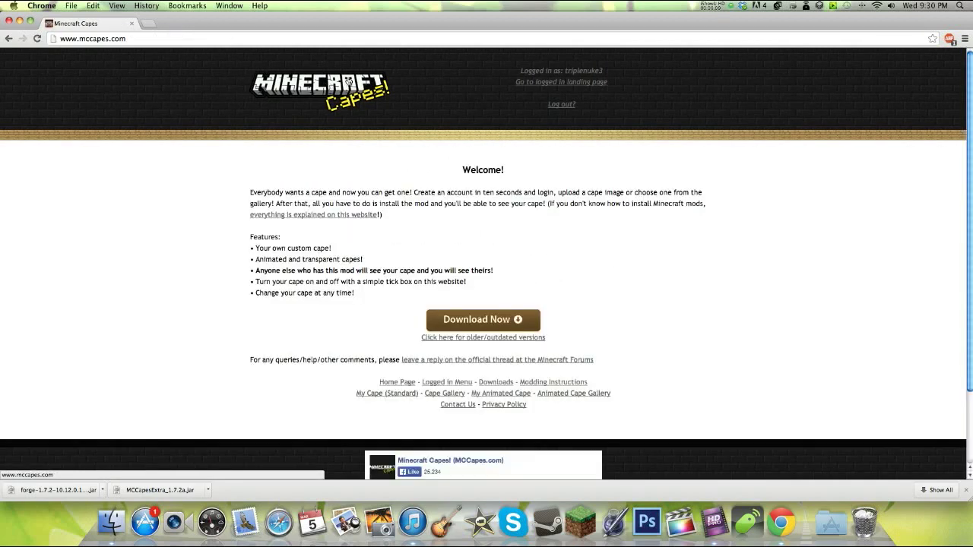
left_click(597, 83)
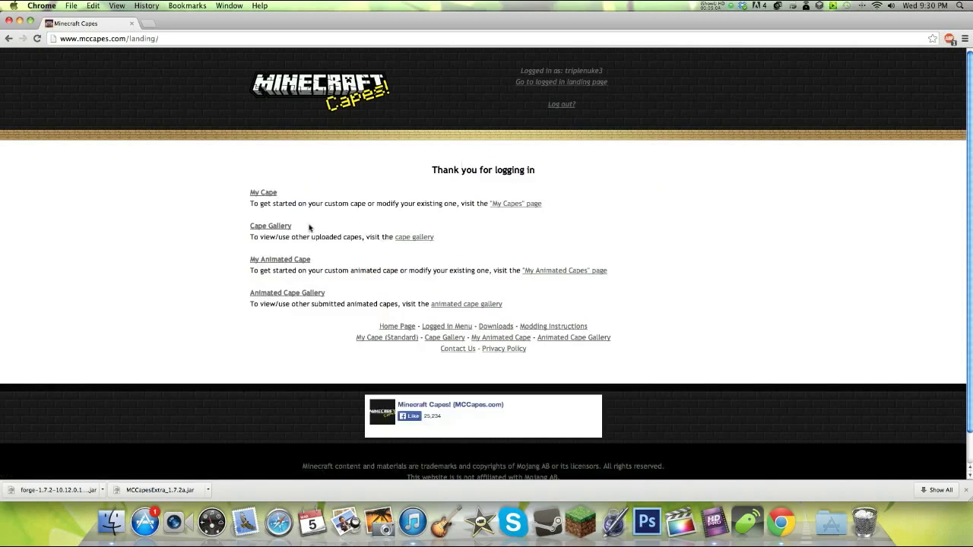
left_click(263, 193)
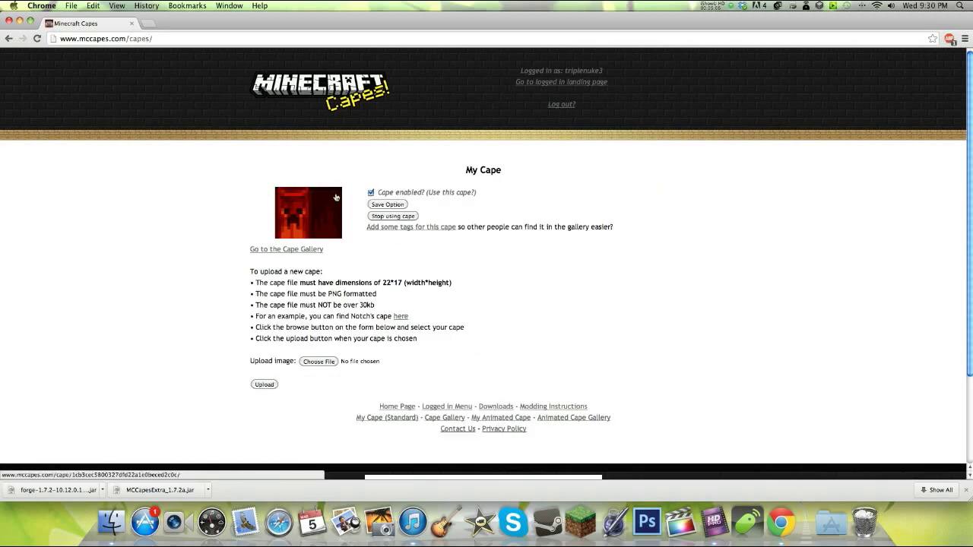
- Close the browser and launch Minecraft 1.7.2 under the Forge profile from the launcher
left_click(131, 23)
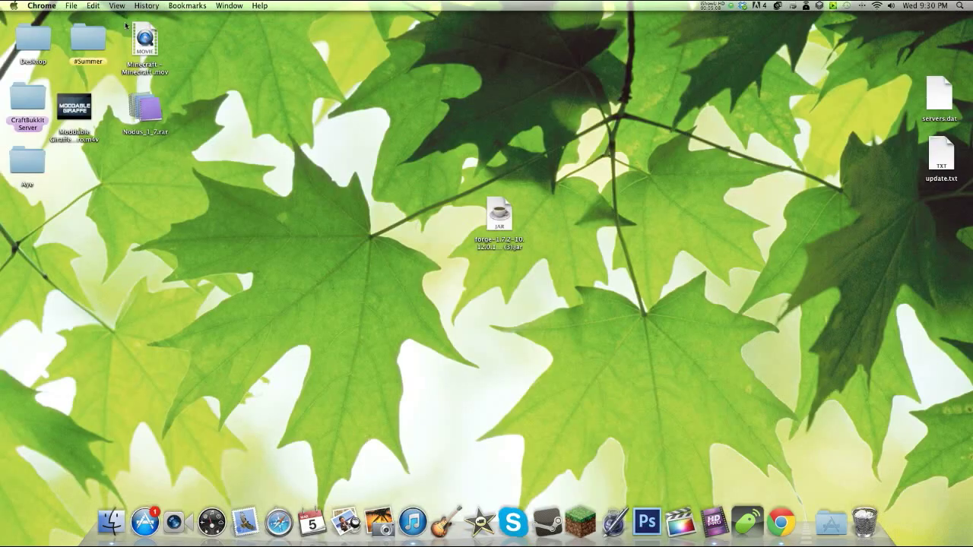
left_click(572, 532)
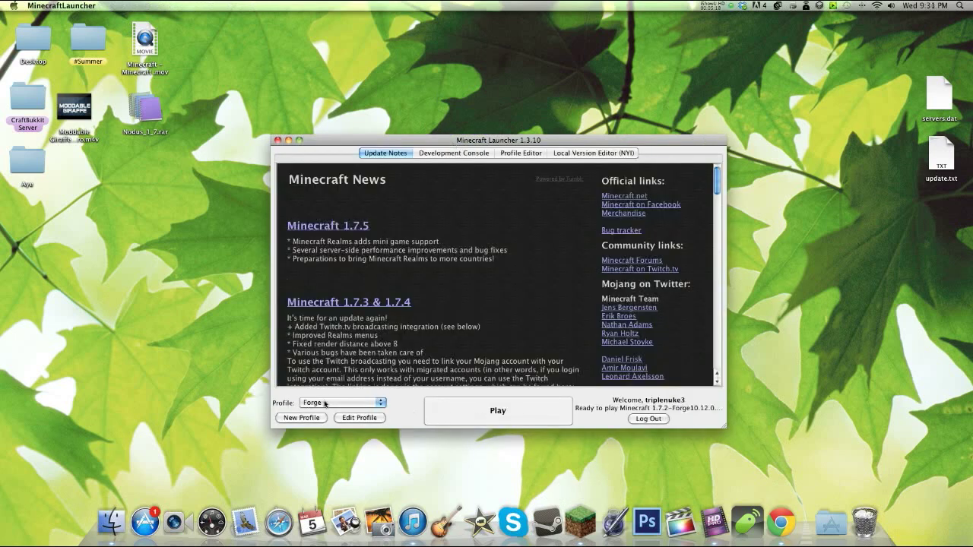
left_click(509, 407)
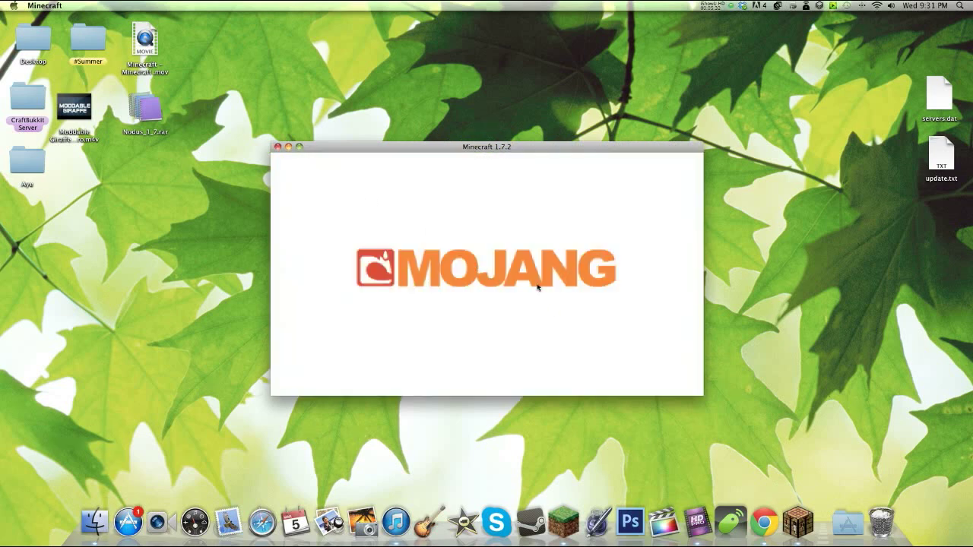
- Check MCCapes Extra in the mod list, then create a new Creative-mode singleplayer world
left_click(331, 325)
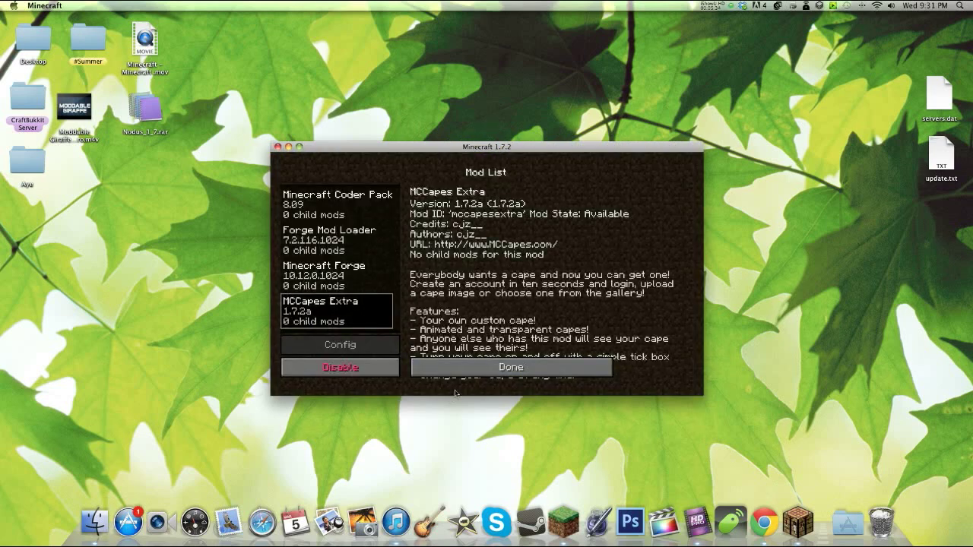
left_click(461, 367)
left_click(469, 272)
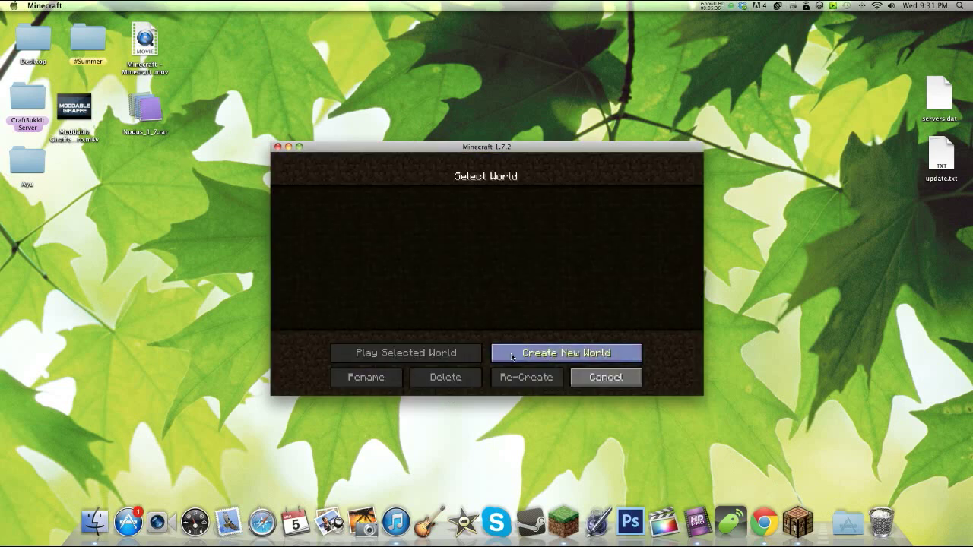
left_click(522, 355)
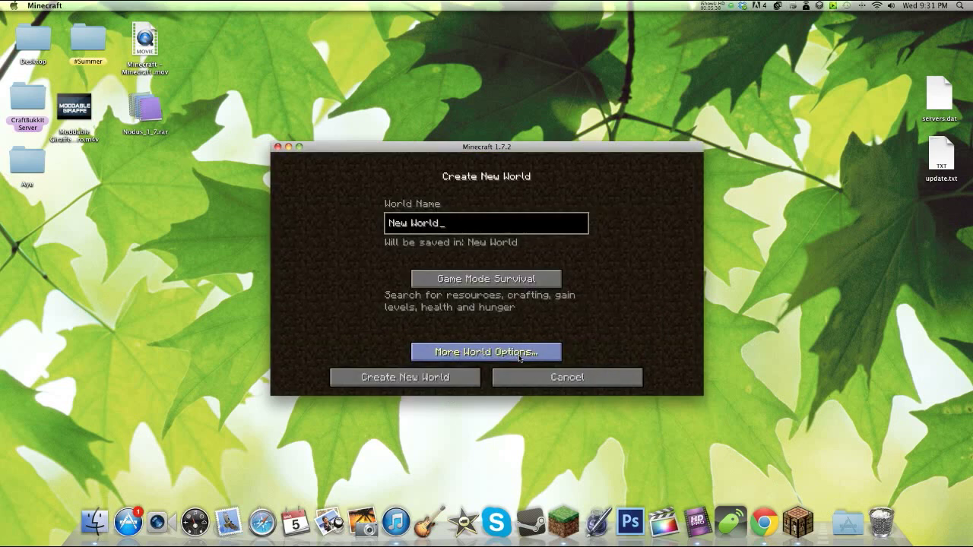
left_click(481, 279)
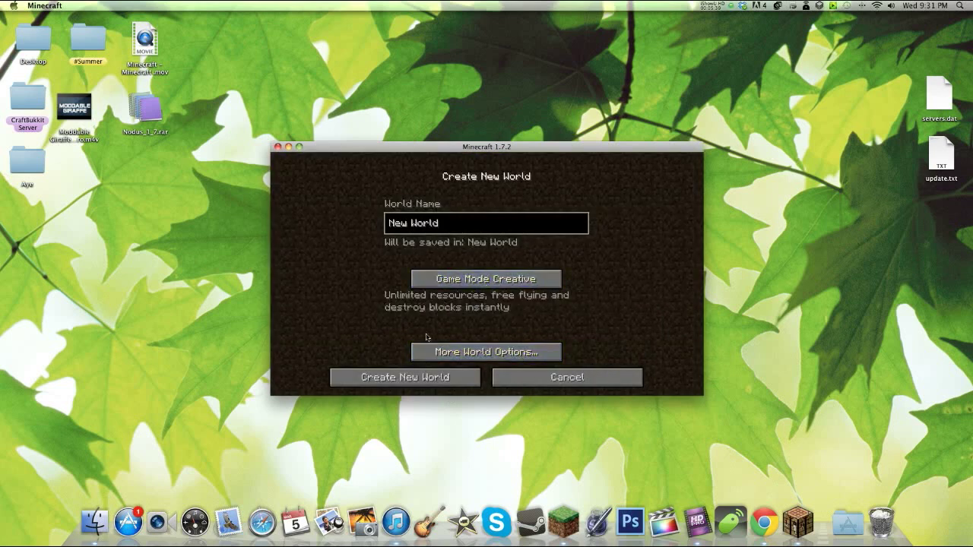
left_click(415, 390)
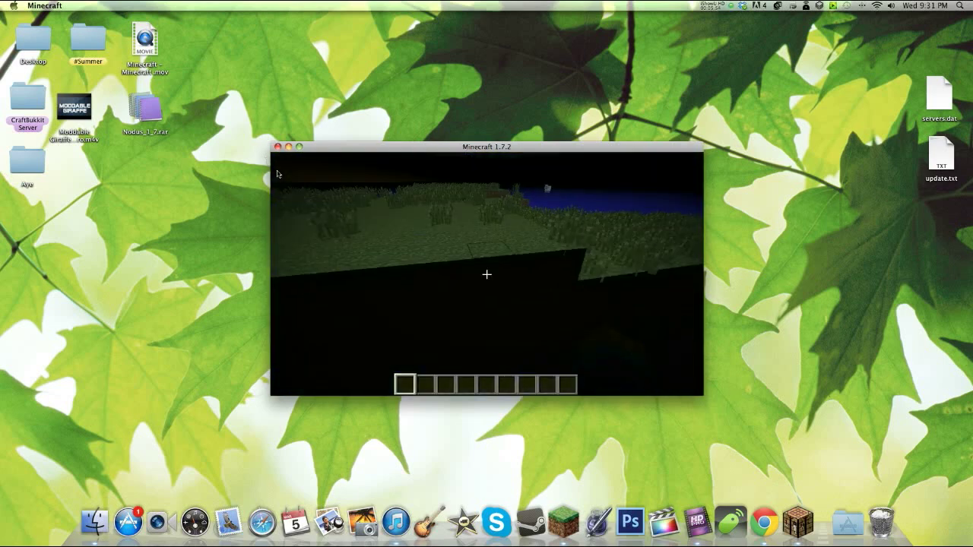
- Turn Fullscreen on in the Video Settings and return to the game
key("Escape")
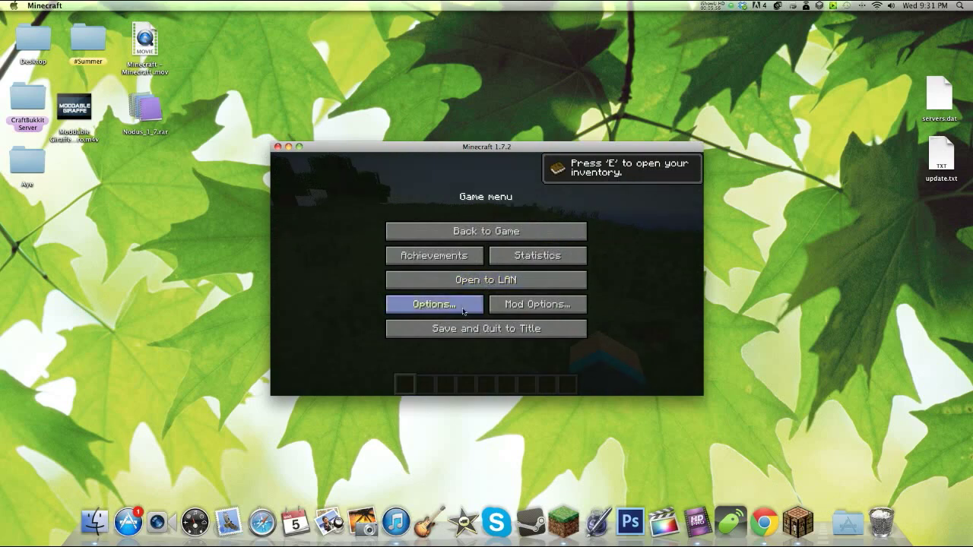
left_click(465, 304)
left_click(455, 295)
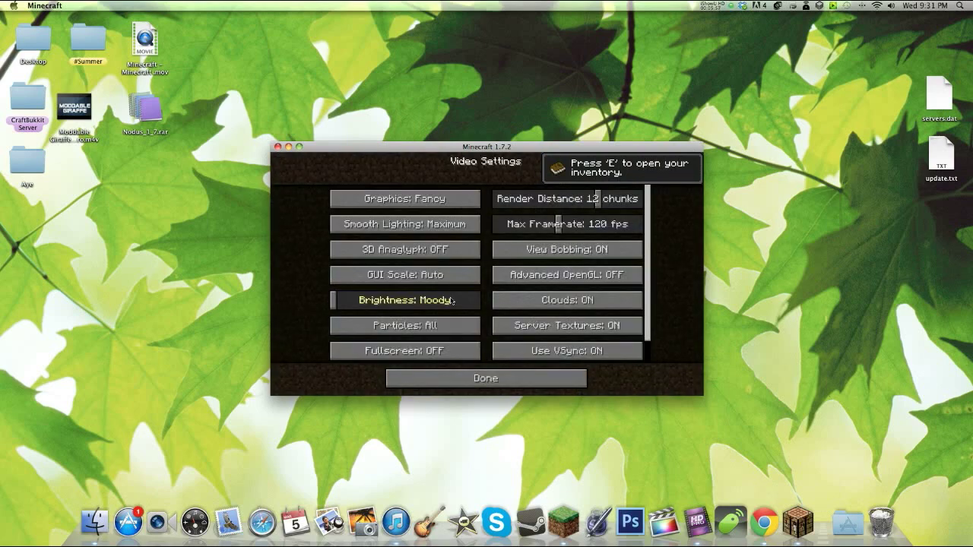
left_click(449, 358)
key("Escape")
- Switch to the behind-the-player camera with F5 and walk forward so the cape swings
key("F5")
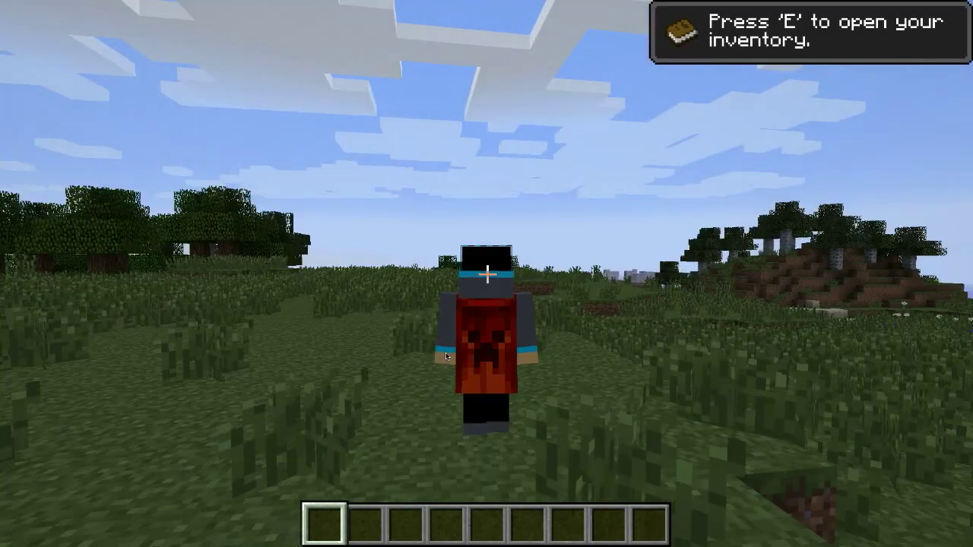
key("F5")
key("F5")
key("F5")
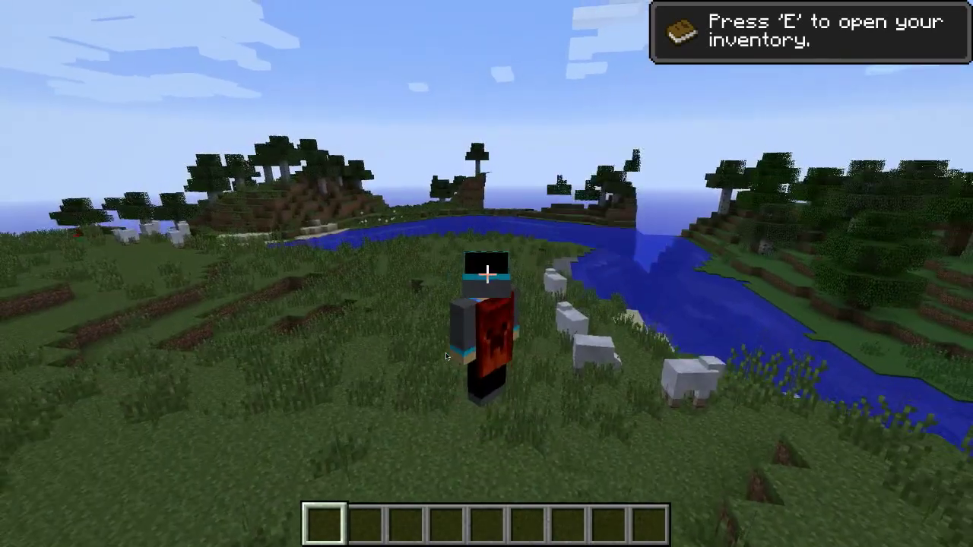
key("w")
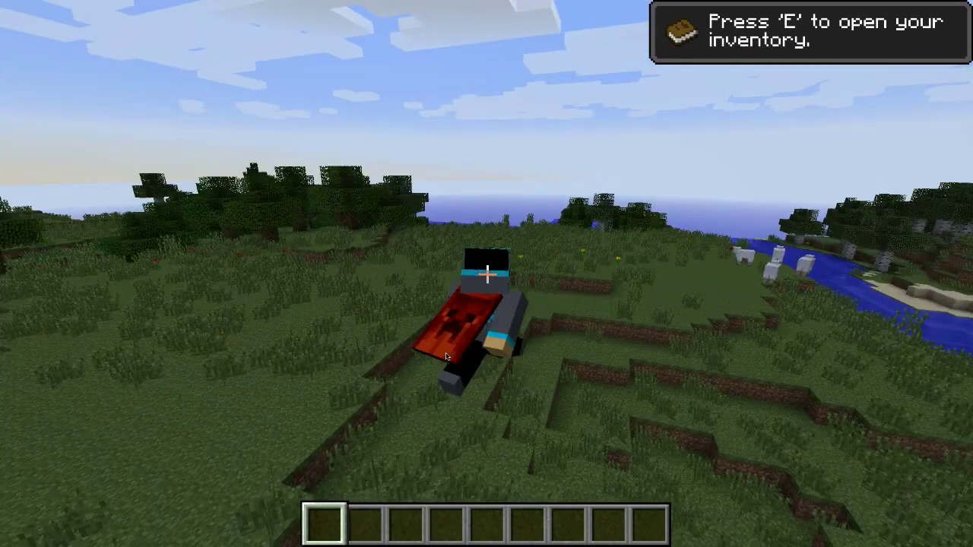
key("w")
key("w")
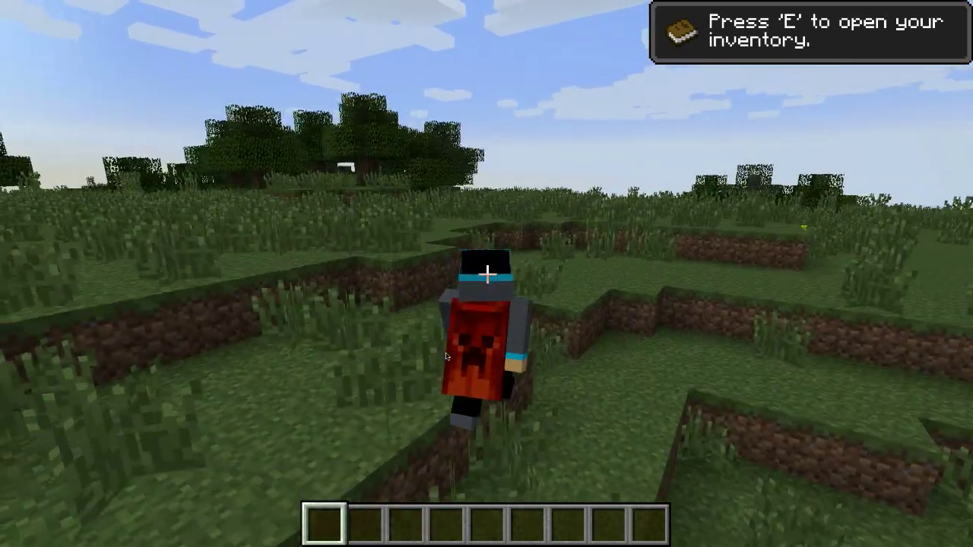